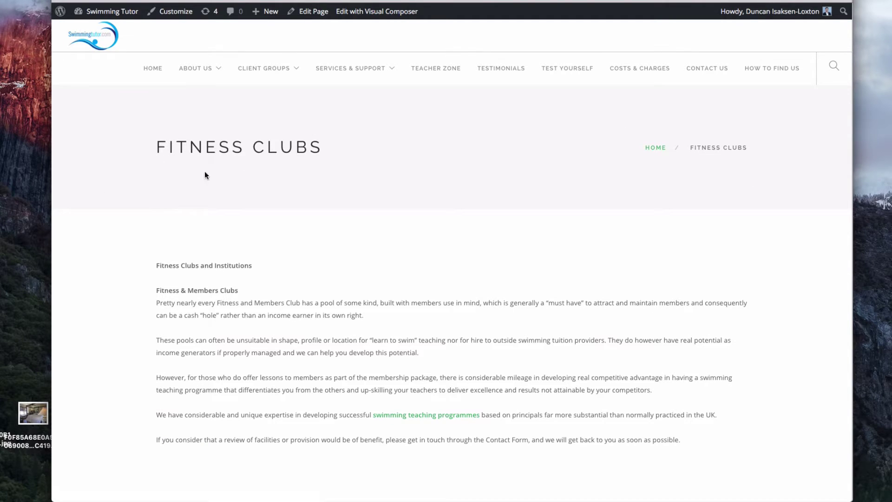
left_click_drag(156, 265, 261, 287)
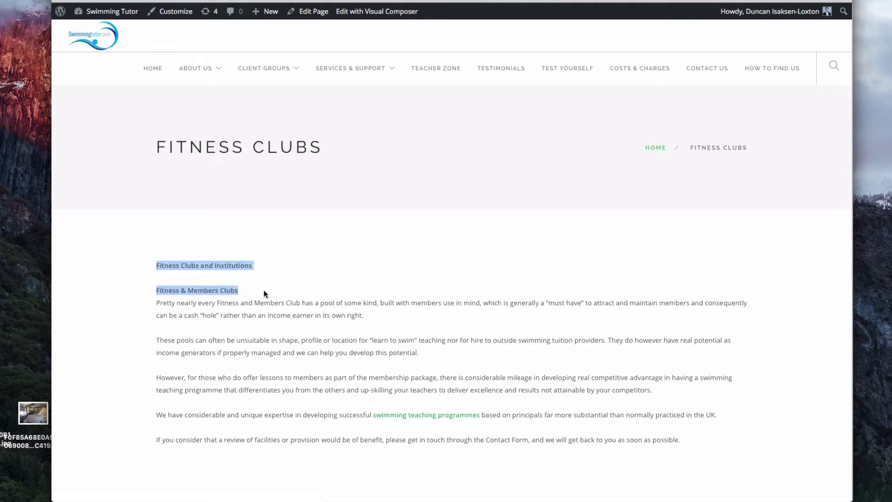
left_click(264, 289)
left_click_drag(157, 265, 248, 294)
left_click(265, 291)
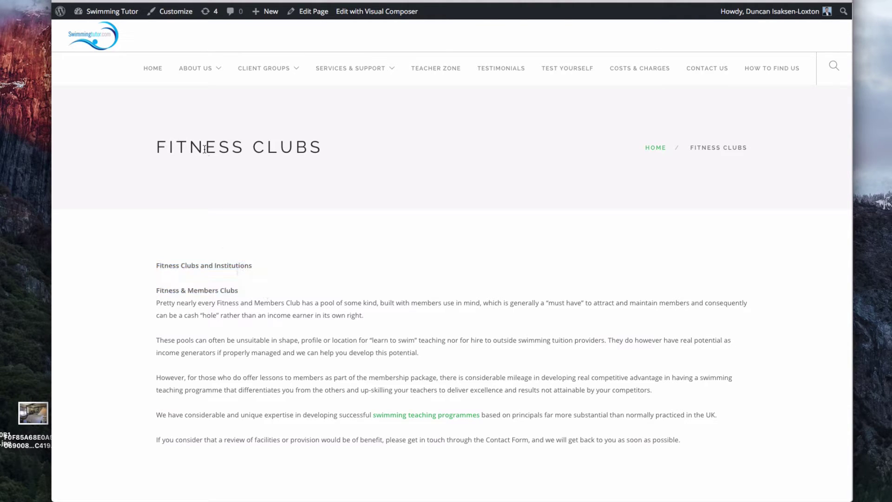
scroll(335, 326, "down", 3)
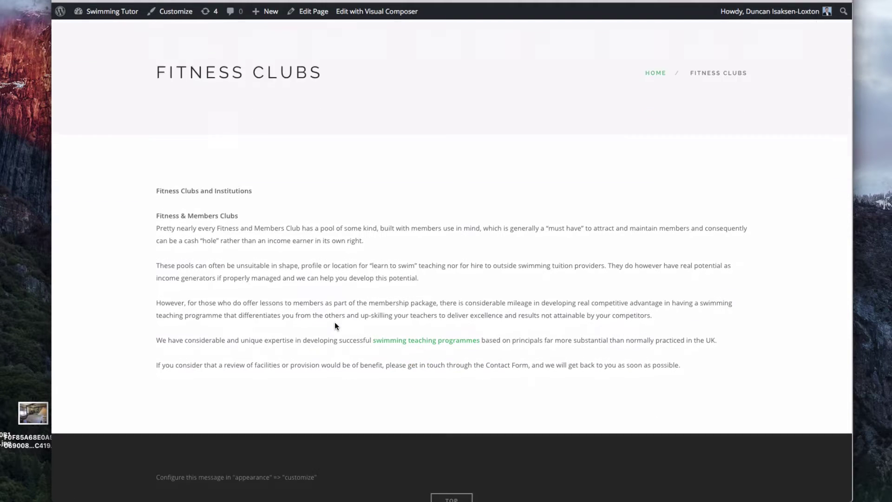
scroll(335, 325, "up", 3)
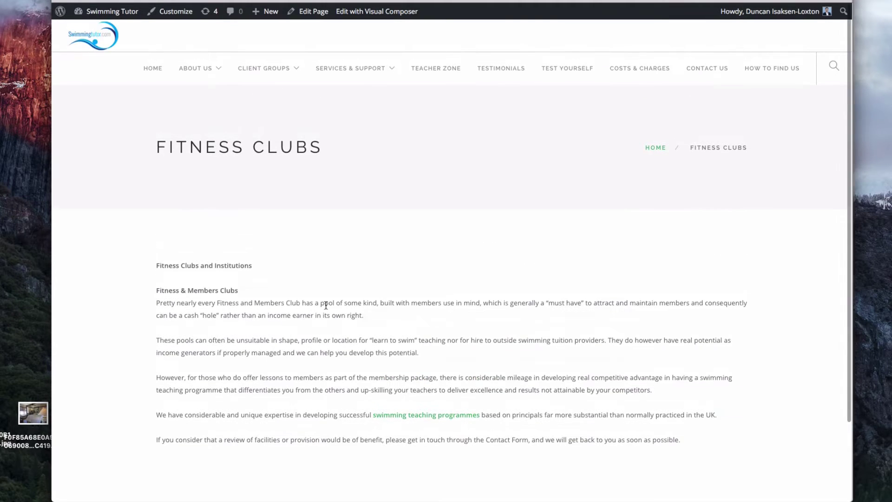
Open the Fitness Clubs page for front-end editing with Visual Composer and bring its text block into view.
left_click(351, 14)
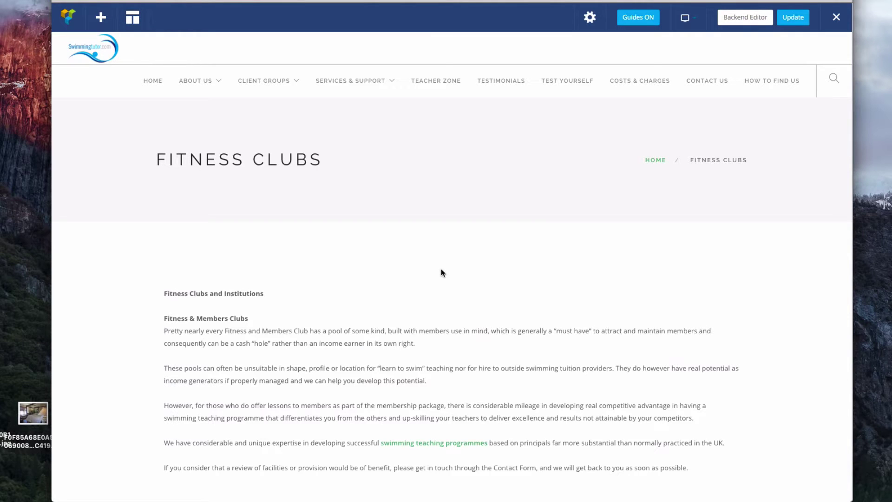
scroll(441, 273, "down", 3)
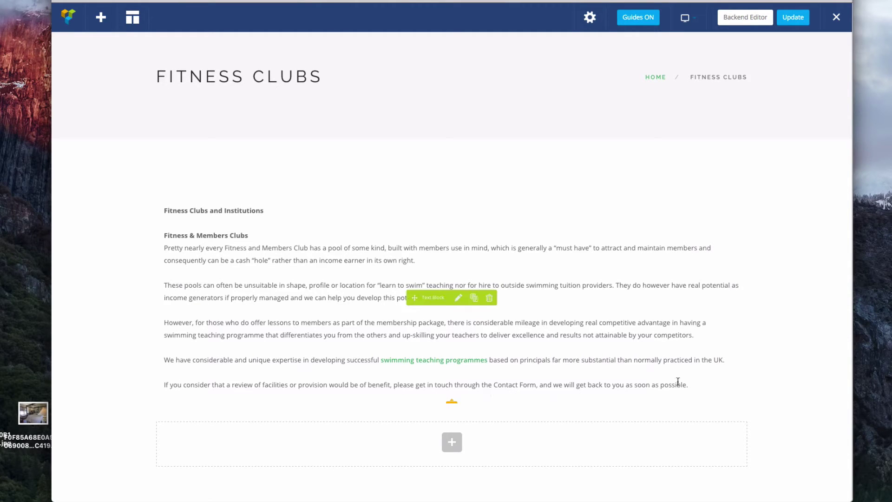
left_click_drag(412, 291, 419, 391)
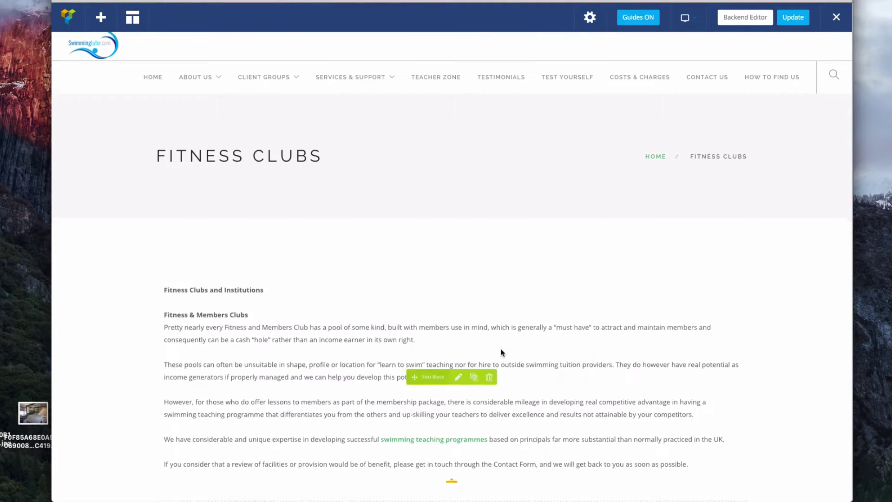
scroll(500, 346, "down", 3)
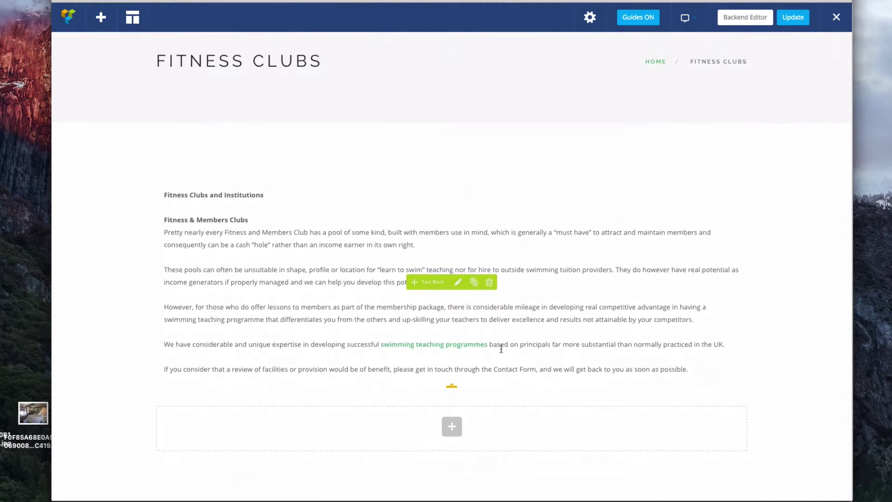
Clone the Fitness Clubs text block, and delete the duplicate below the original.
left_click(475, 283)
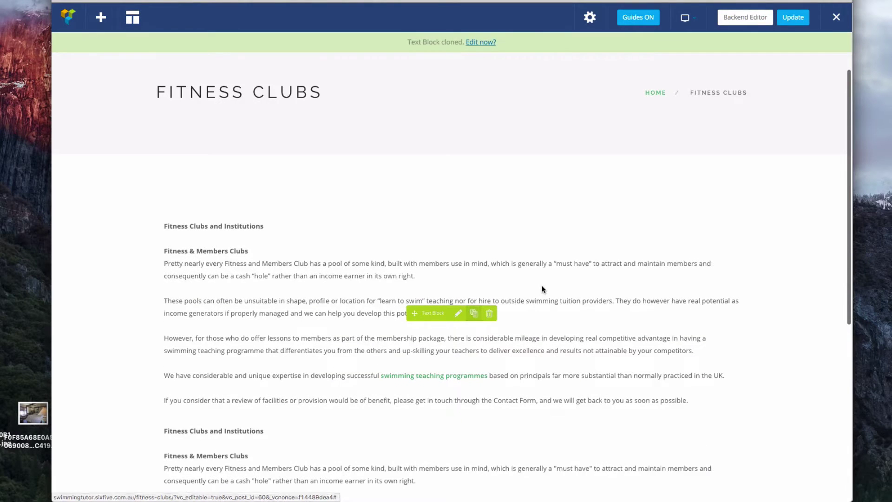
scroll(541, 287, "down", 2)
scroll(541, 289, "down", 1)
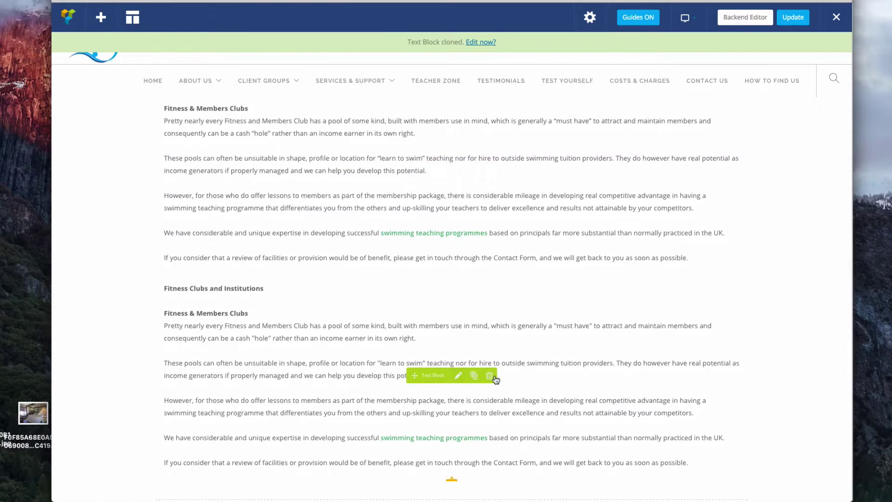
left_click(490, 376)
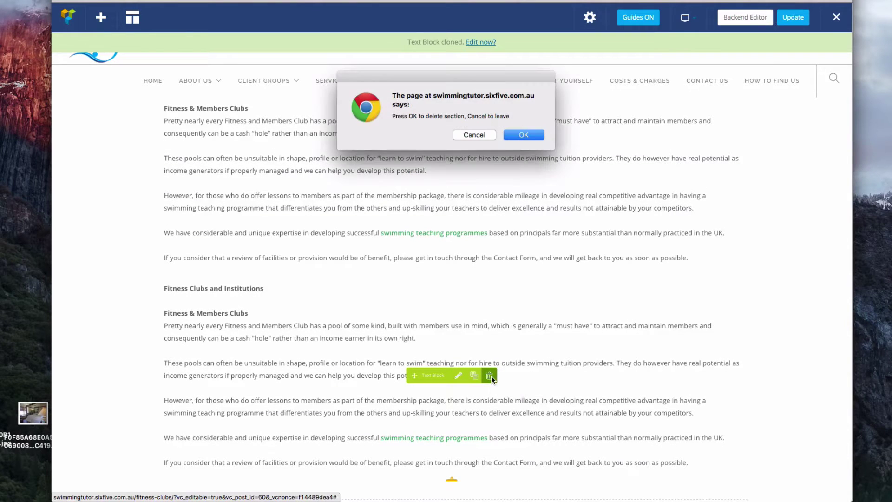
left_click(523, 135)
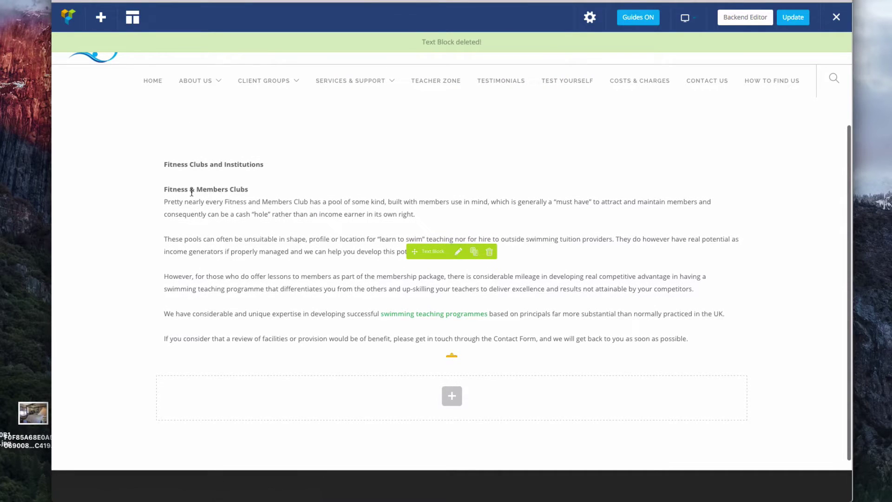
scroll(190, 195, "up", 1)
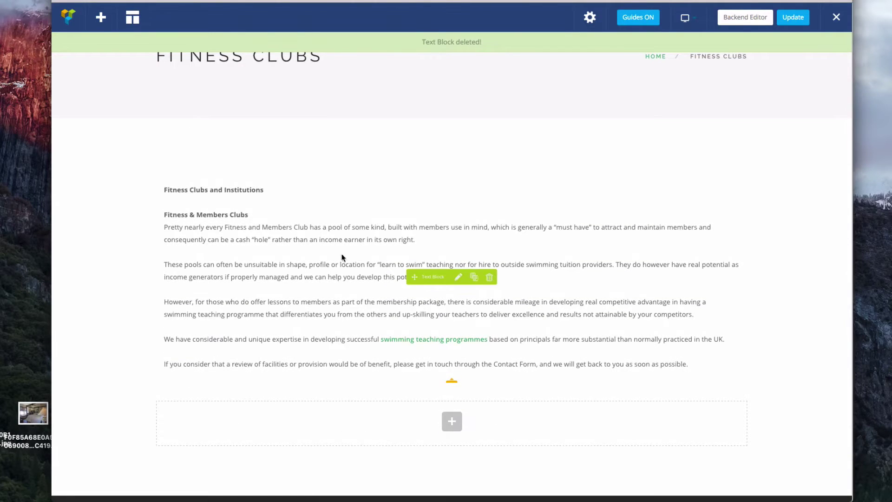
Delete the bold headings "Fitness Clubs and Institutions" and "Fitness & Members Clubs" from the start of the text block.
left_click(459, 277)
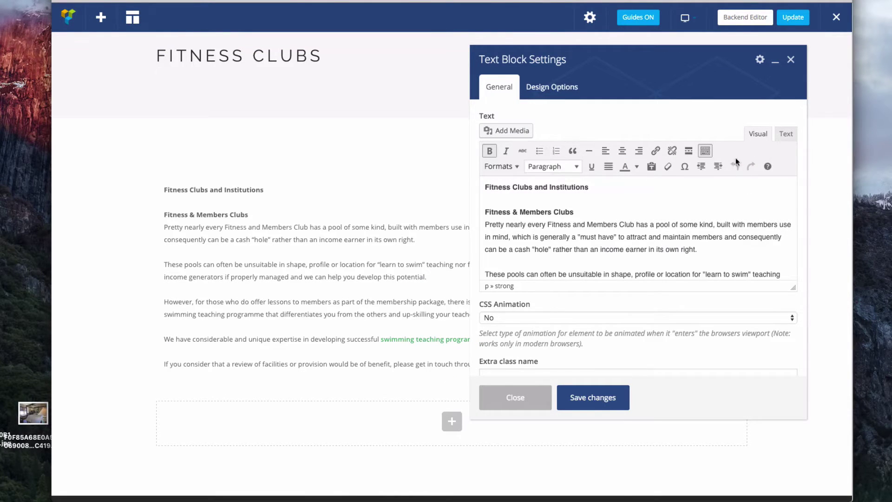
scroll(632, 200, "down", 5)
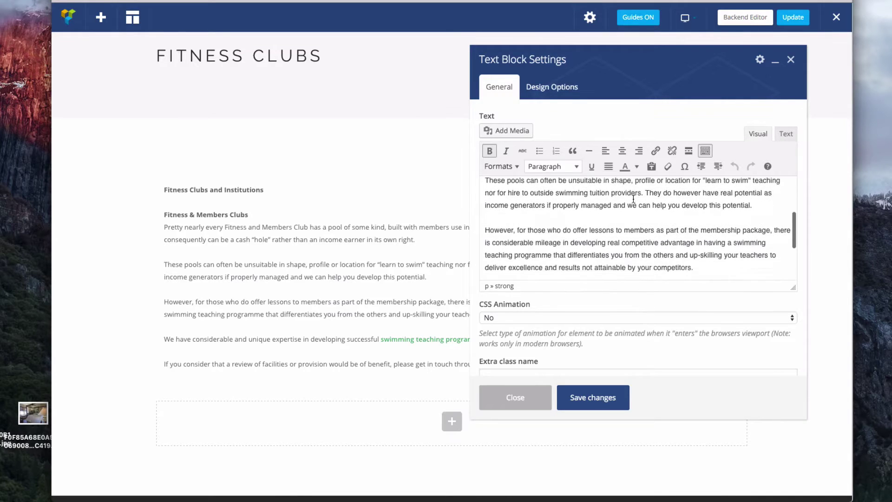
scroll(633, 198, "down", 2)
left_click(731, 189)
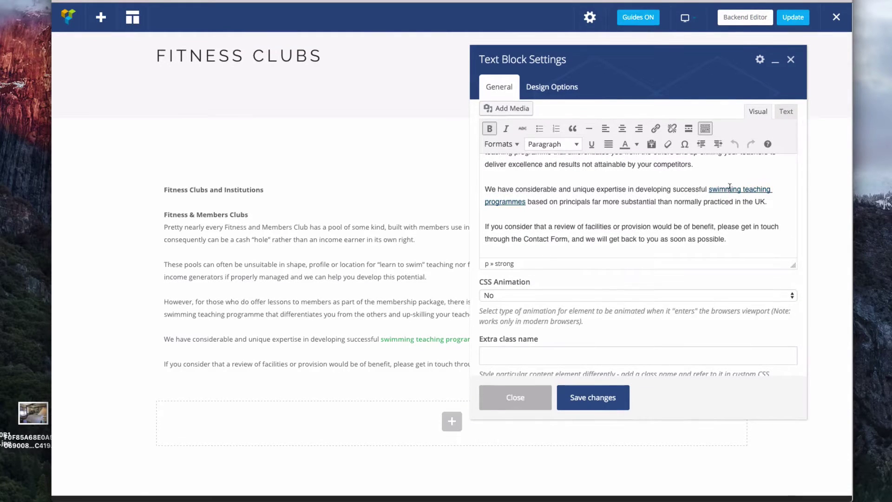
left_click(565, 227)
scroll(583, 222, "up", 8)
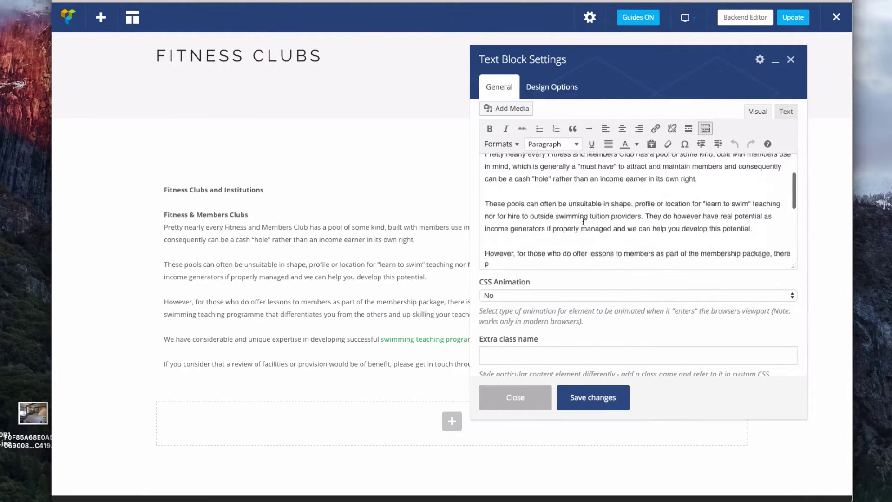
left_click_drag(573, 212, 485, 187)
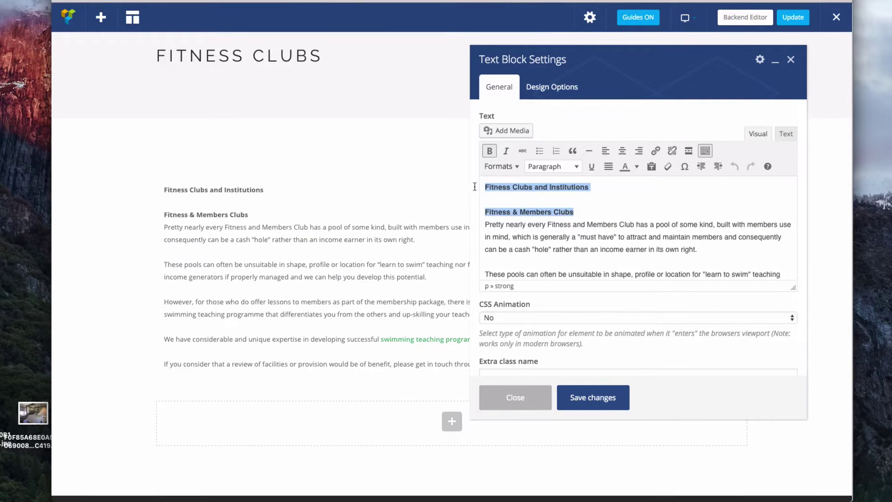
key("BackSpace")
key("Delete")
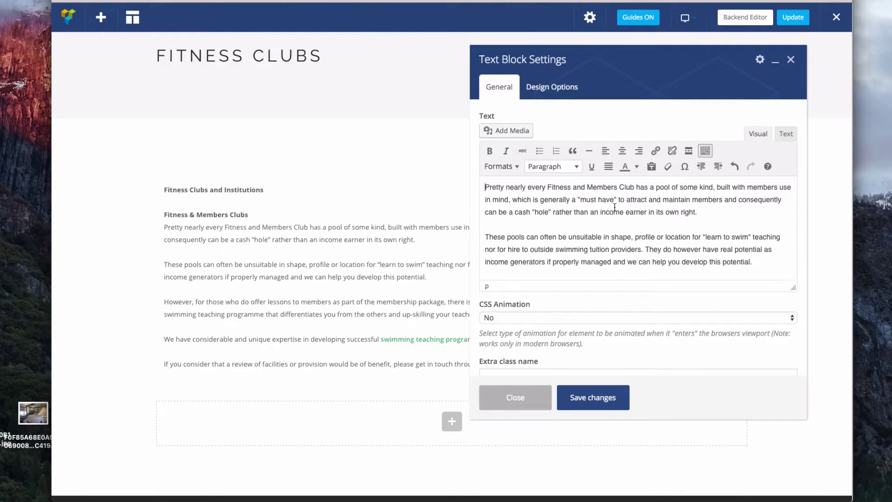
Apply the Button style to the "swimming teaching programmes" link in the text block and save the changes.
scroll(615, 207, "down", 6)
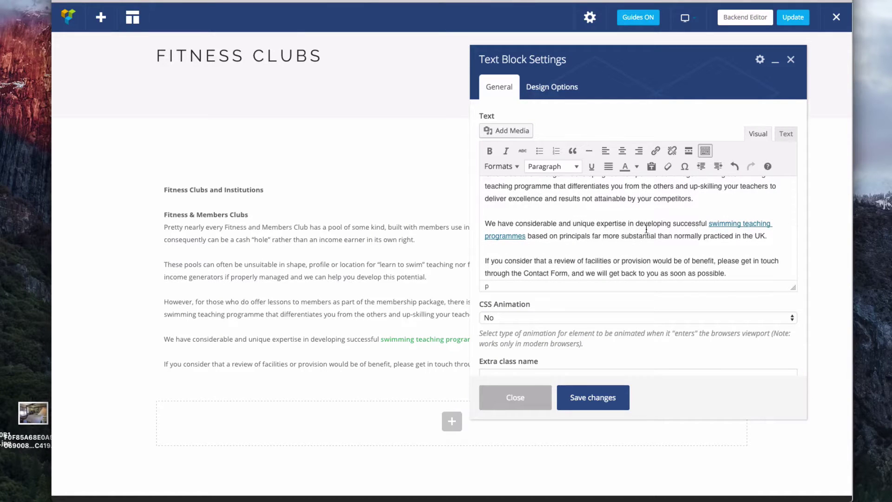
left_click(506, 235)
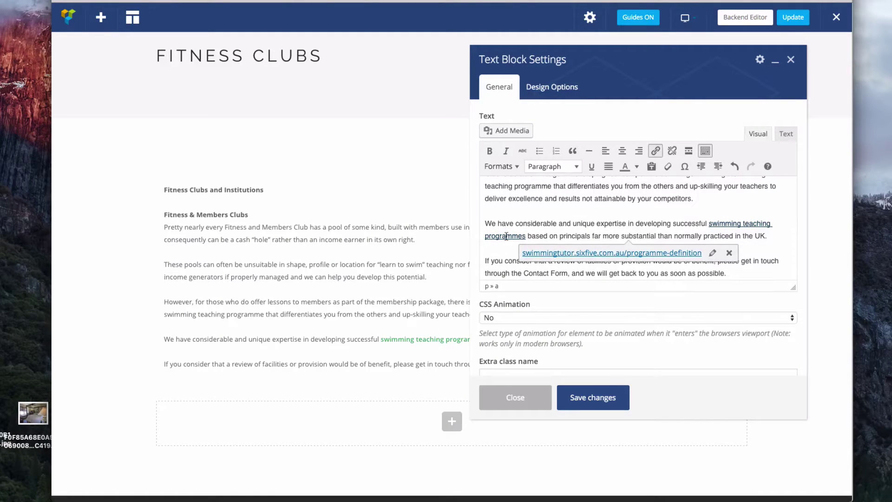
left_click(500, 170)
mouse_move(516, 185)
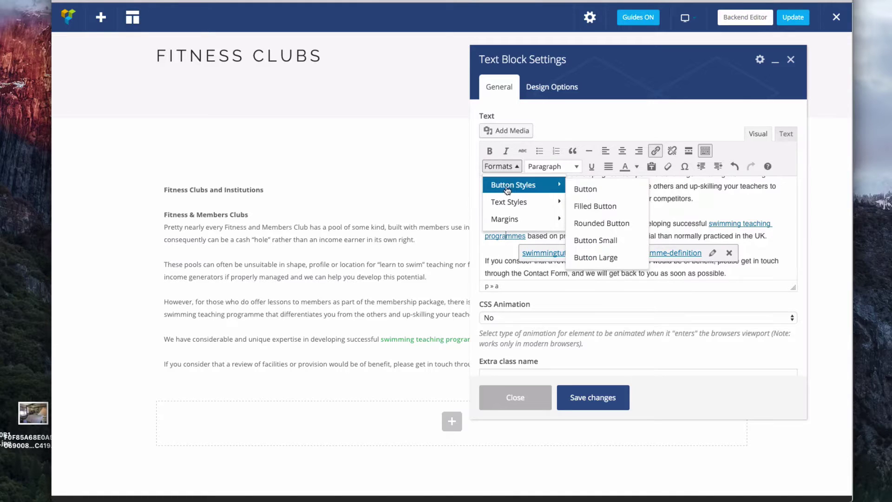
left_click(583, 187)
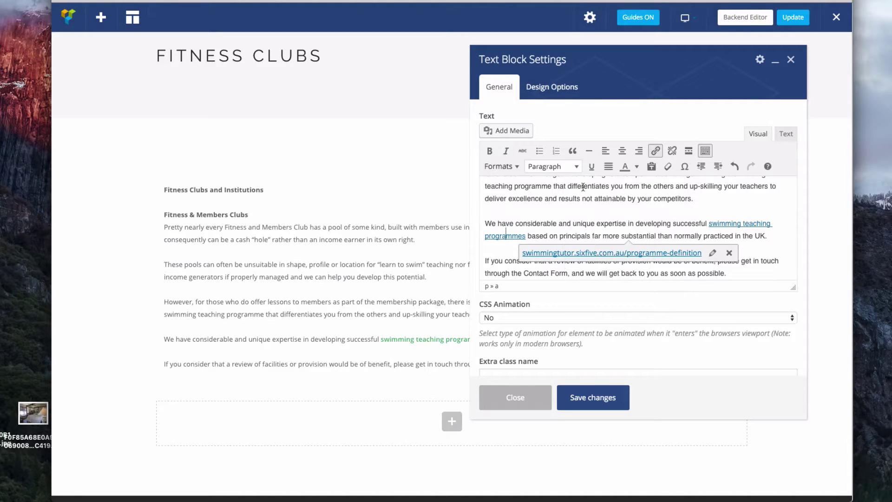
left_click(594, 398)
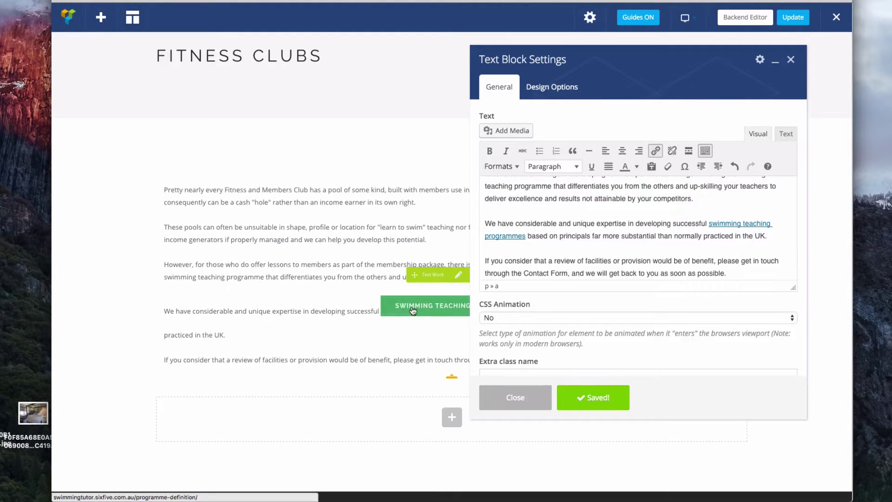
Remove the Button style from the "swimming teaching programmes" link and save the text block.
left_click_drag(604, 56, 574, 62)
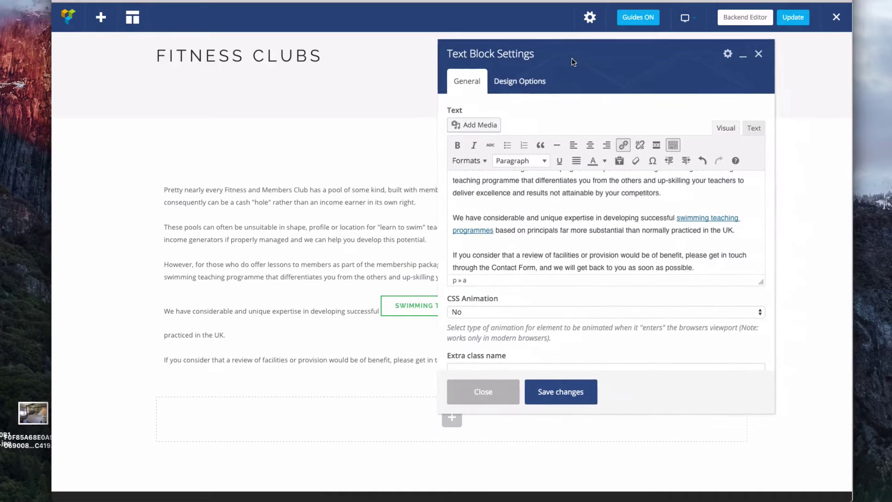
left_click(466, 229)
left_click(481, 161)
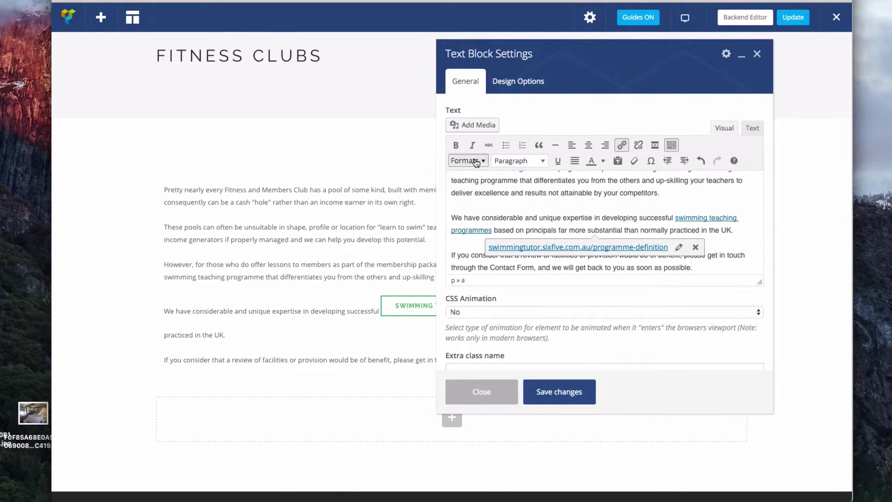
mouse_move(487, 182)
left_click(571, 184)
left_click(472, 161)
mouse_move(476, 180)
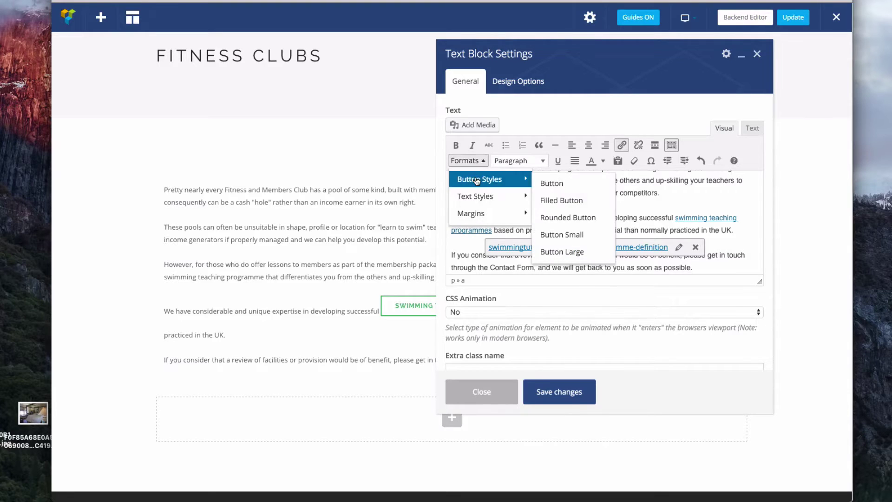
left_click(650, 198)
left_click(539, 391)
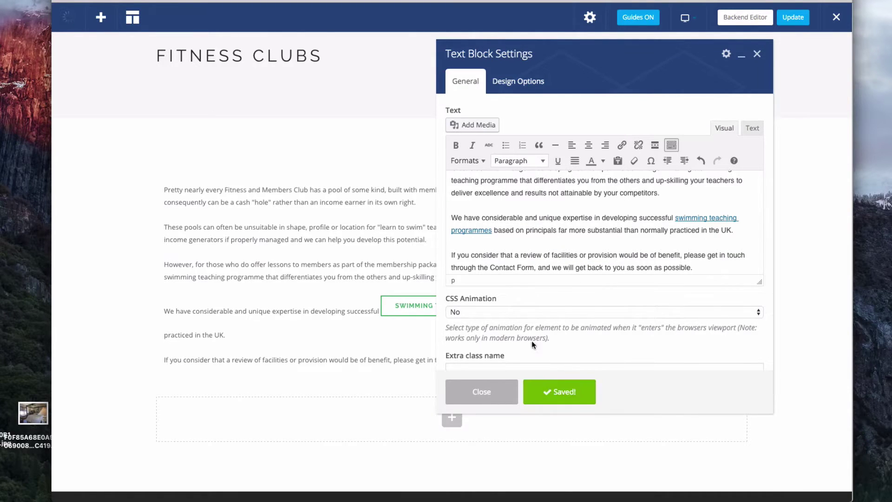
Review the text block's design options for margin, border, padding and background, and close its settings.
scroll(534, 223, "up", 5)
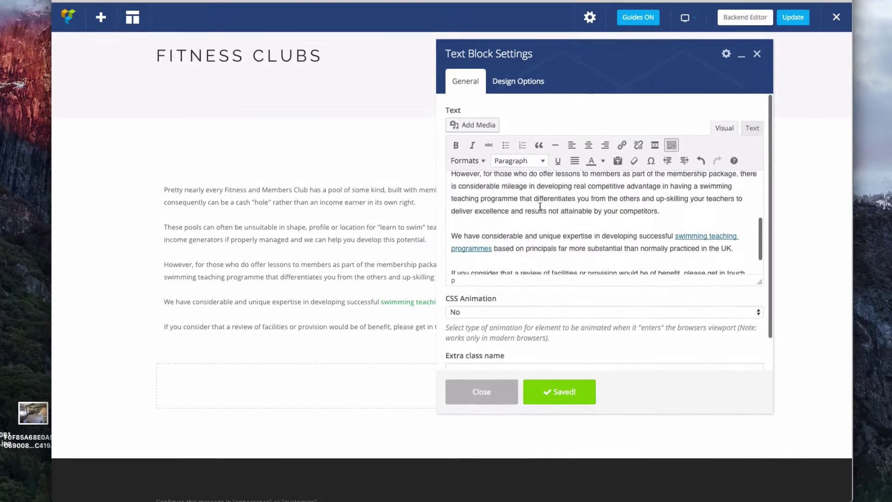
left_click(514, 86)
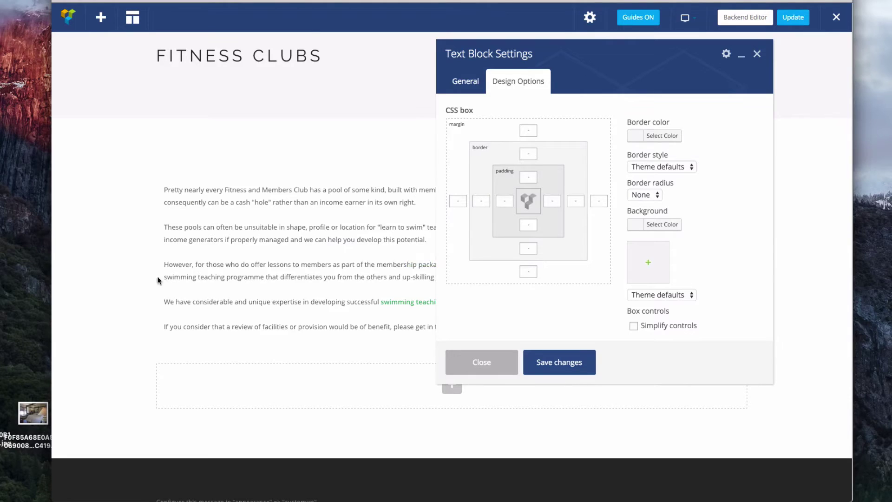
left_click(480, 363)
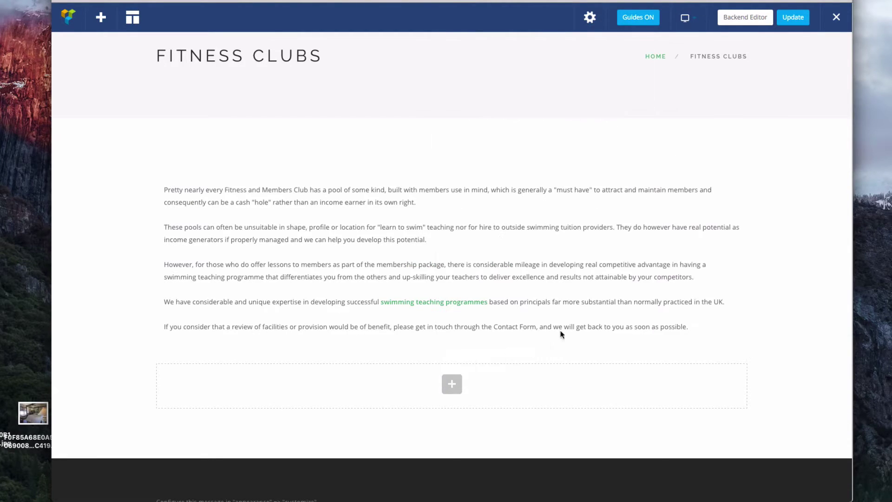
Add a Row element directly below the text block on the Fitness Clubs page.
scroll(279, 153, "up", 1)
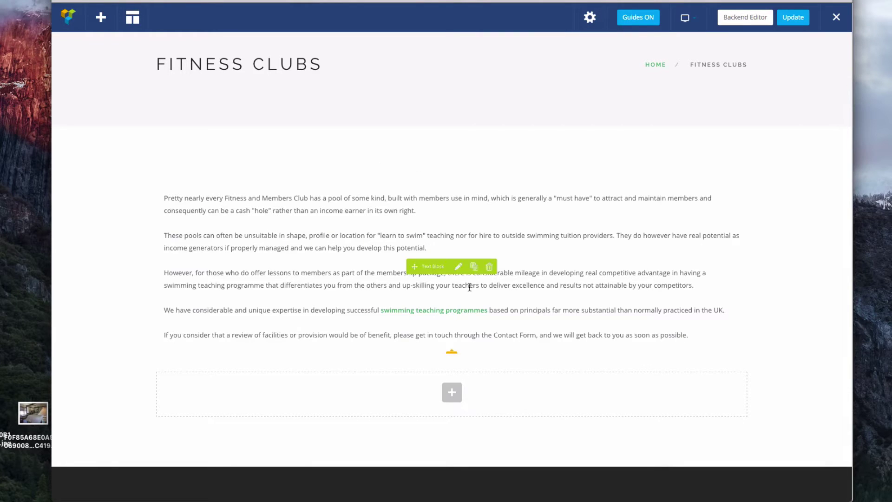
left_click(452, 353)
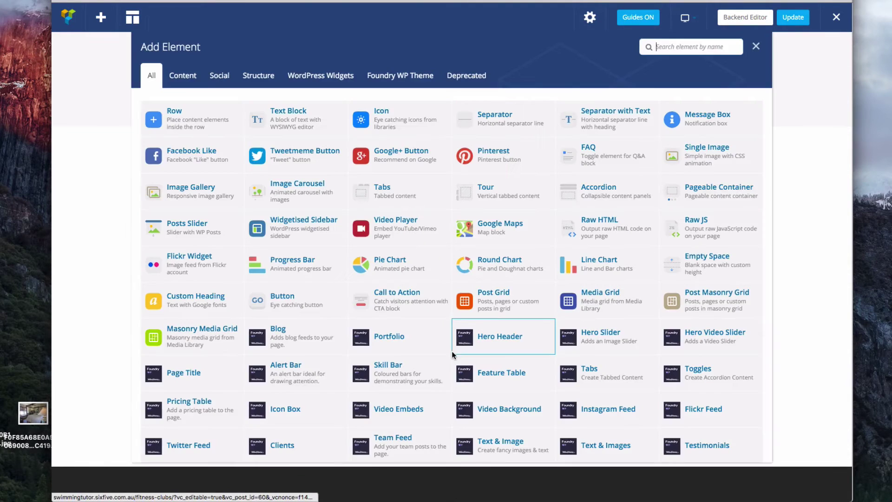
left_click(186, 119)
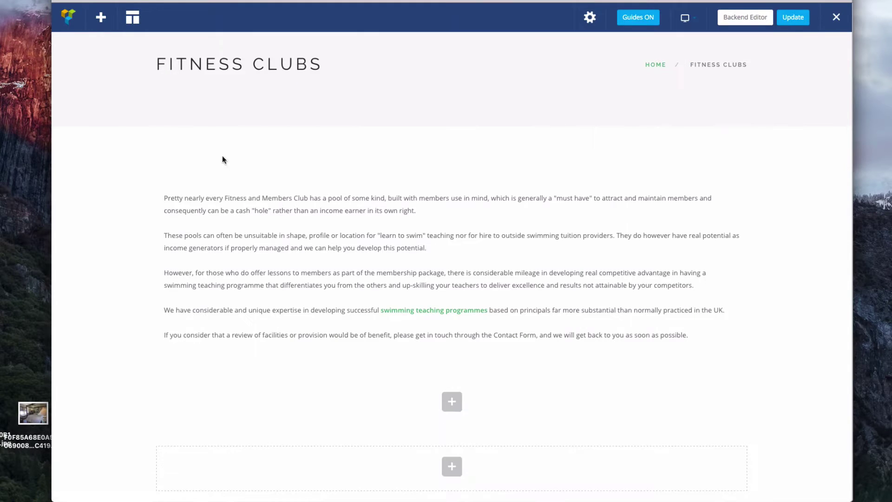
scroll(473, 366, "down", 2)
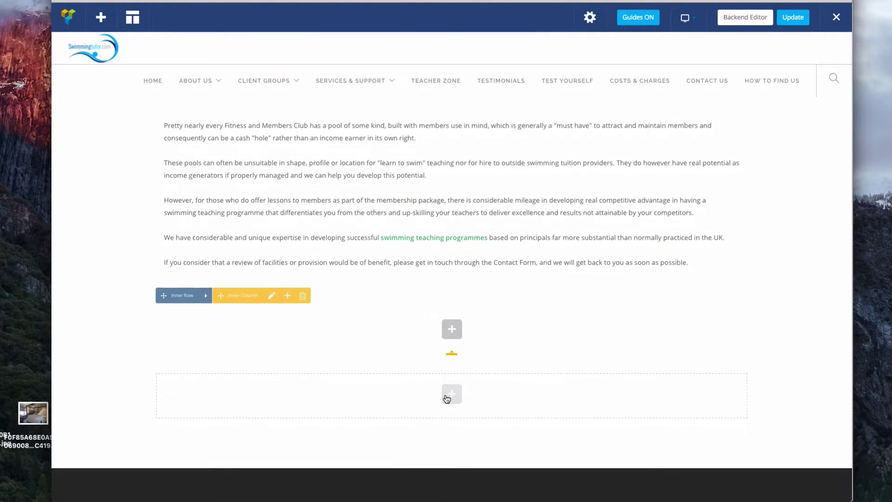
Add a Text Block element inside the empty inner row below the body text.
left_click(451, 330)
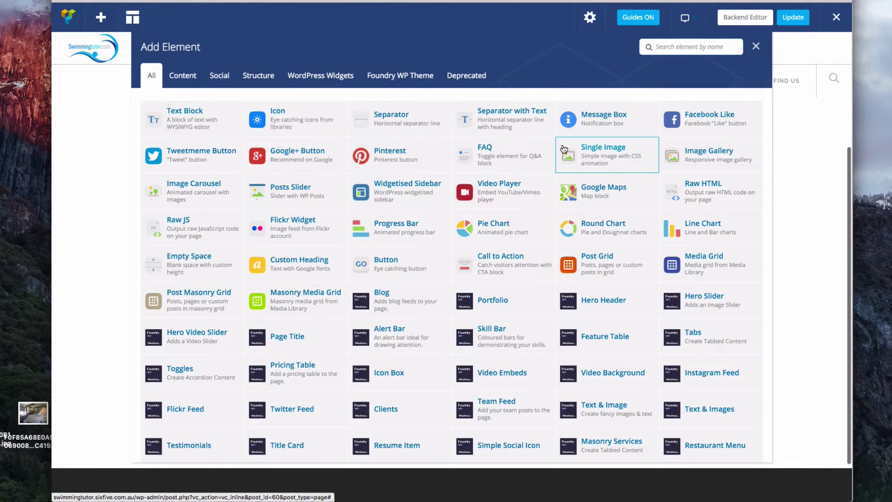
left_click(671, 46)
type("tex")
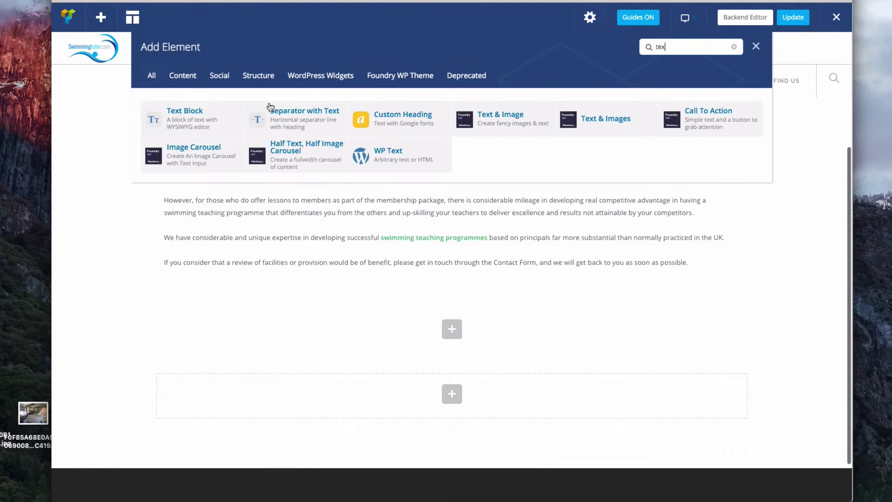
left_click(176, 113)
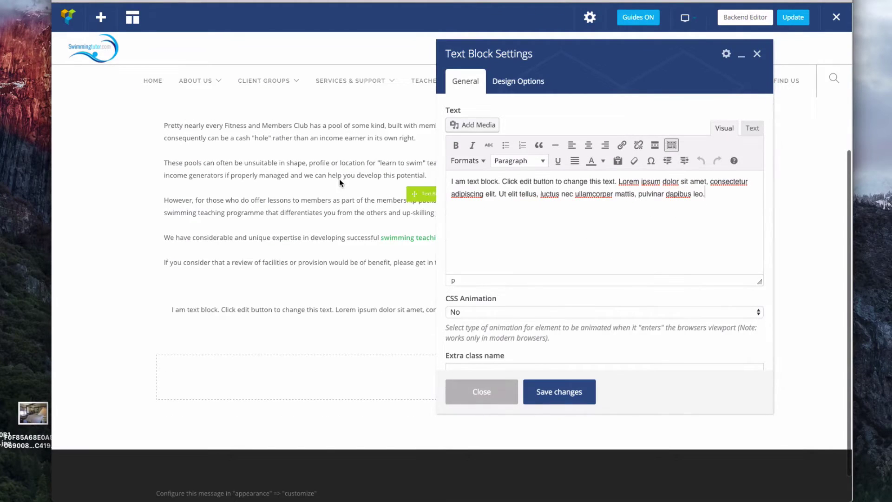
Replace the placeholder text with "Leverage our experience to develop a unique swimming program in your fitness club", format it as Heading 3, and save.
scroll(340, 180, "up", 3)
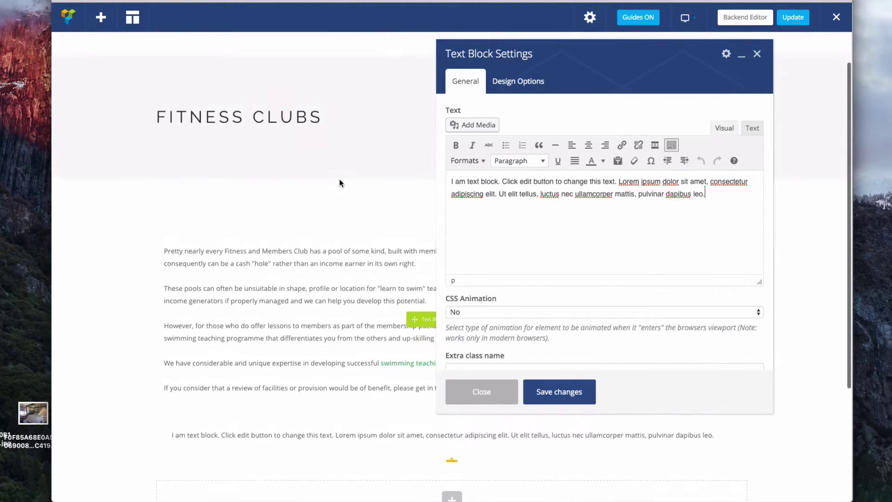
left_click_drag(715, 197, 427, 177)
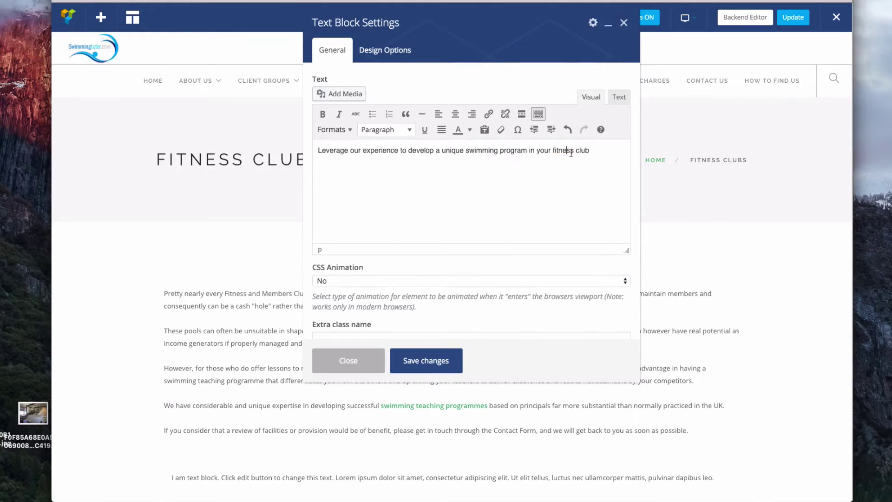
left_click(386, 130)
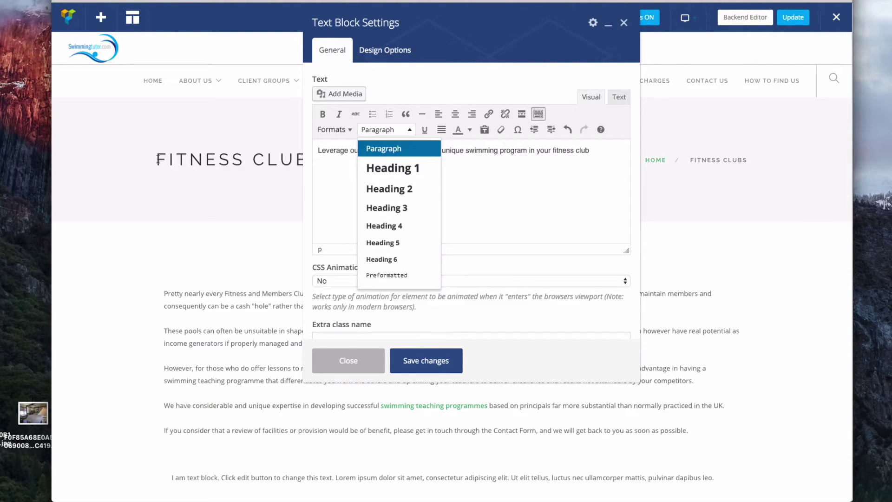
left_click_drag(160, 159, 271, 161)
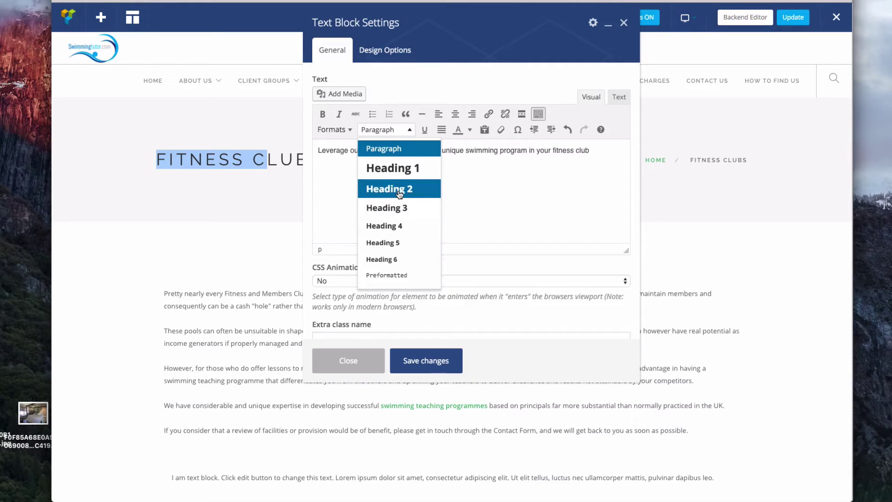
left_click(399, 210)
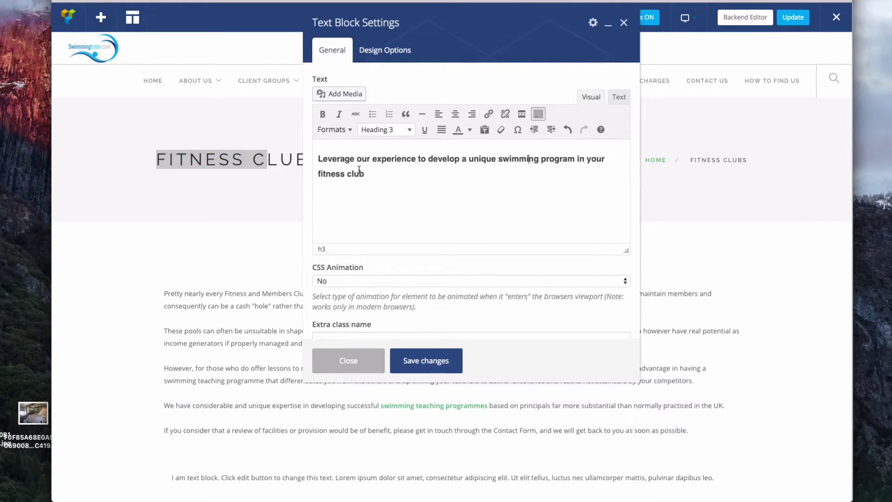
left_click(426, 361)
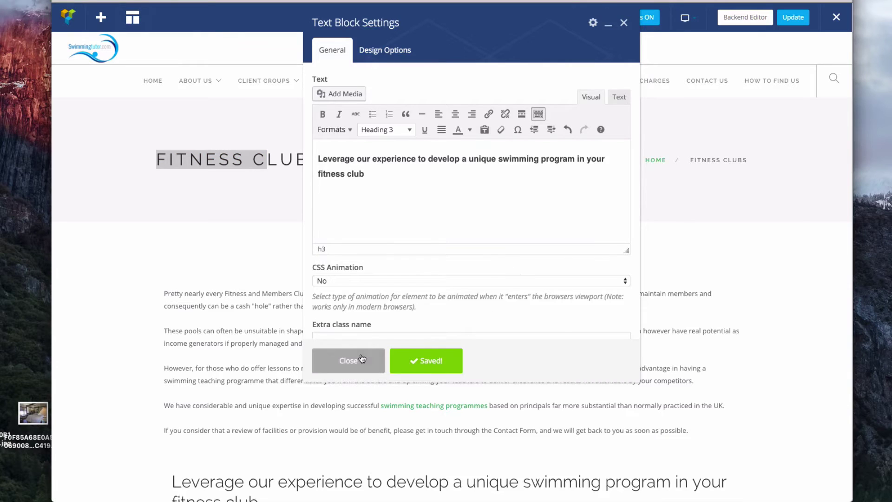
left_click(361, 361)
Centre the heading in the new text block and save the changes.
scroll(468, 318, "down", 2)
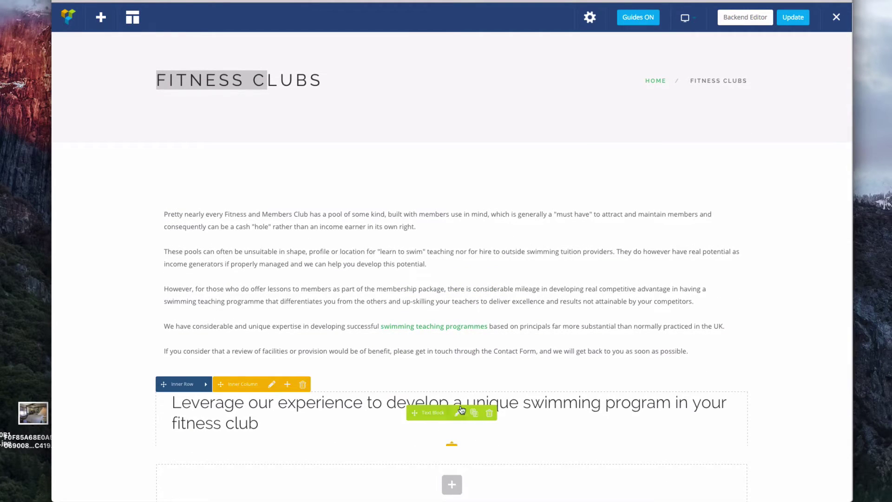
left_click(457, 414)
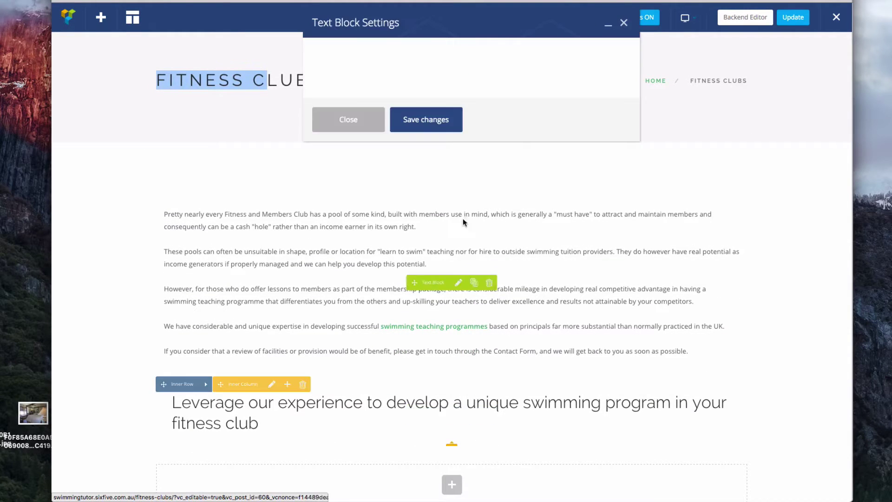
left_click_drag(365, 174, 350, 139)
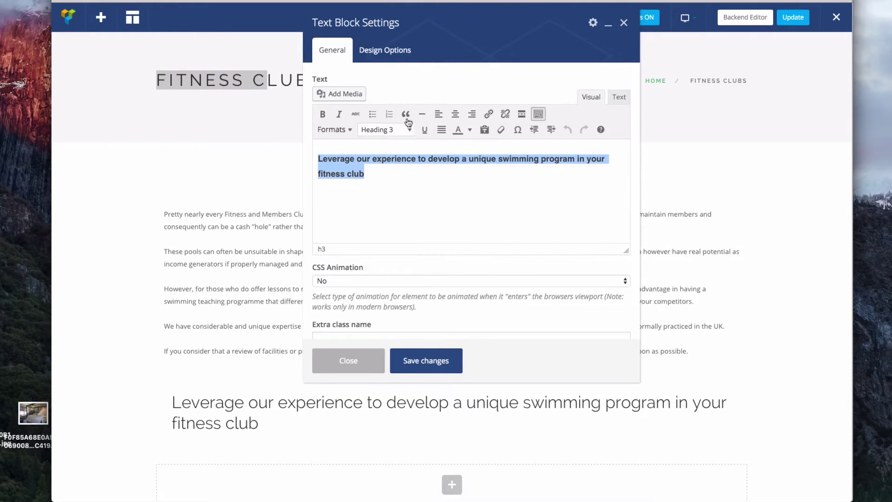
left_click(455, 114)
left_click(411, 362)
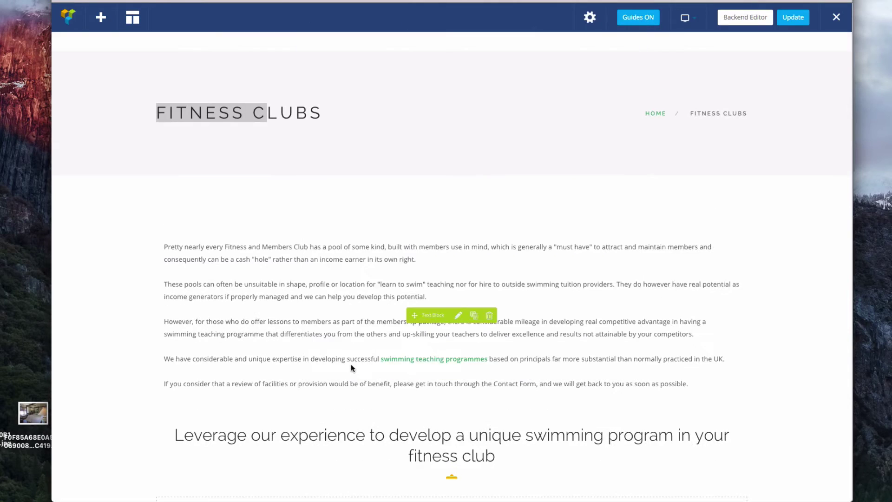
Move the inner row above the body paragraphs and place the heading text block inside it.
left_click_drag(414, 426, 388, 217)
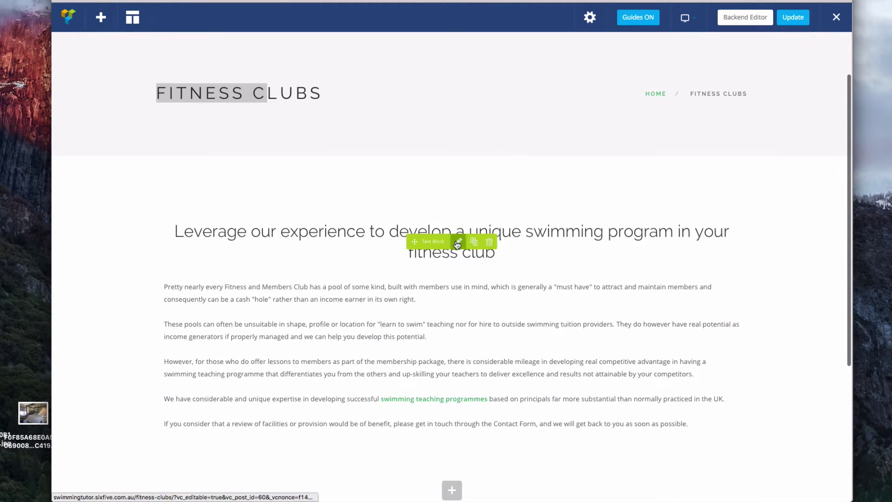
scroll(357, 225, "down", 3)
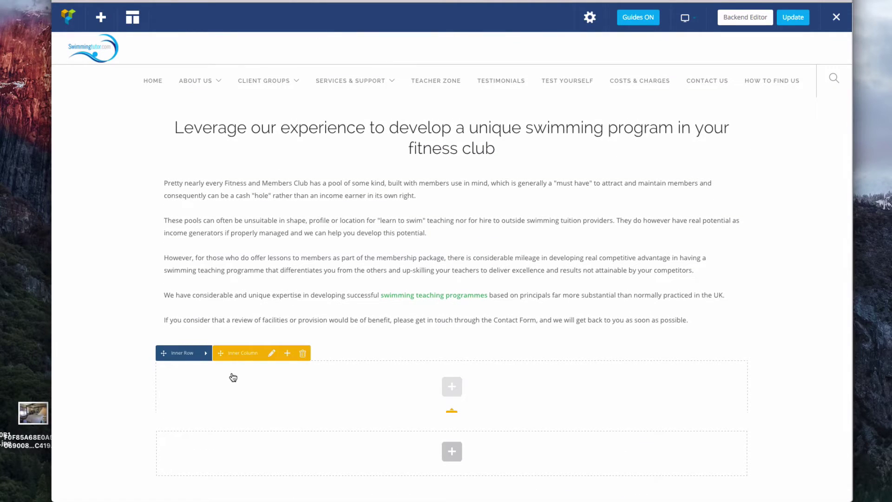
left_click_drag(163, 353, 166, 140)
scroll(299, 209, "up", 3)
left_click_drag(433, 303, 419, 241)
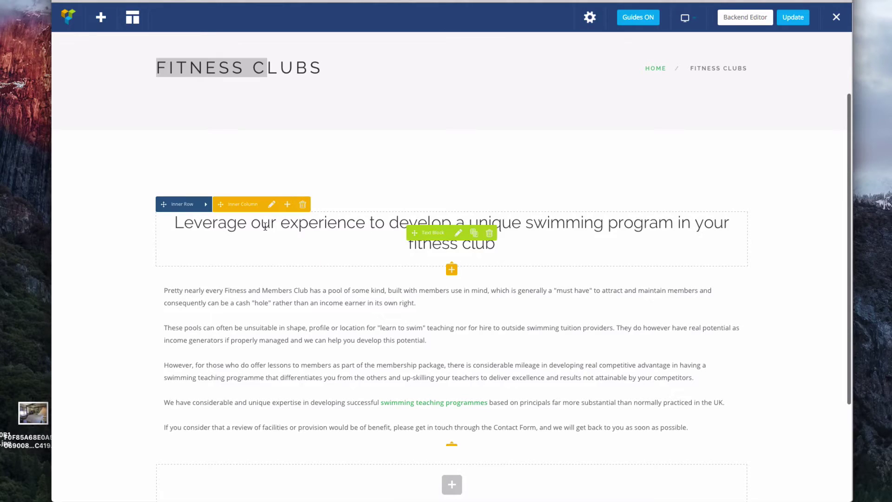
Review the design and responsive options of the heading's inner column, and close its settings.
scroll(289, 342, "down", 1)
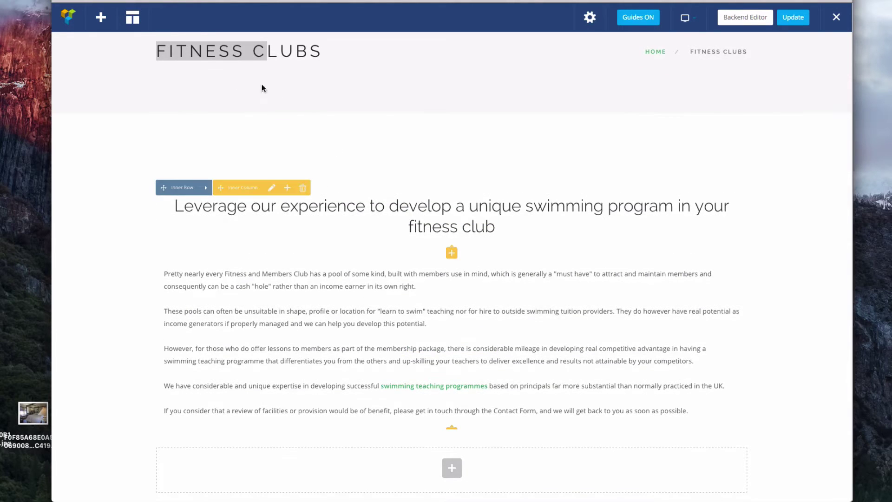
left_click(434, 73)
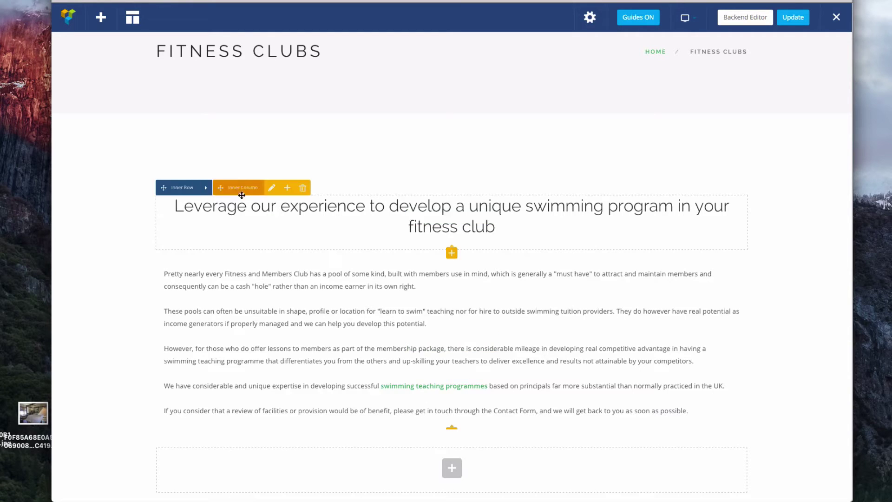
scroll(237, 205, "down", 1)
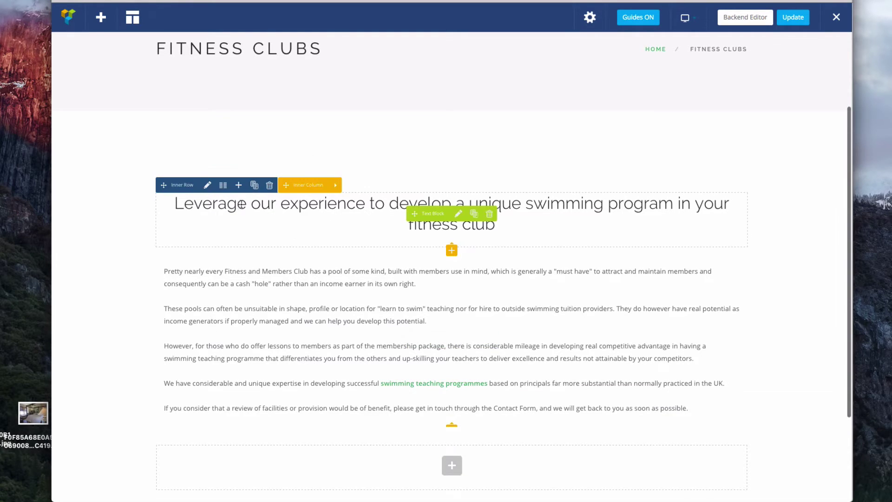
left_click(273, 186)
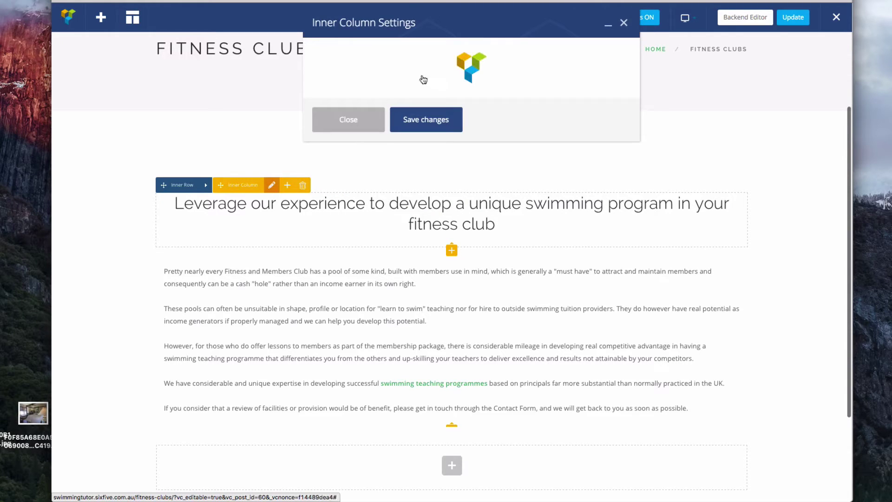
left_click(377, 50)
left_click(459, 52)
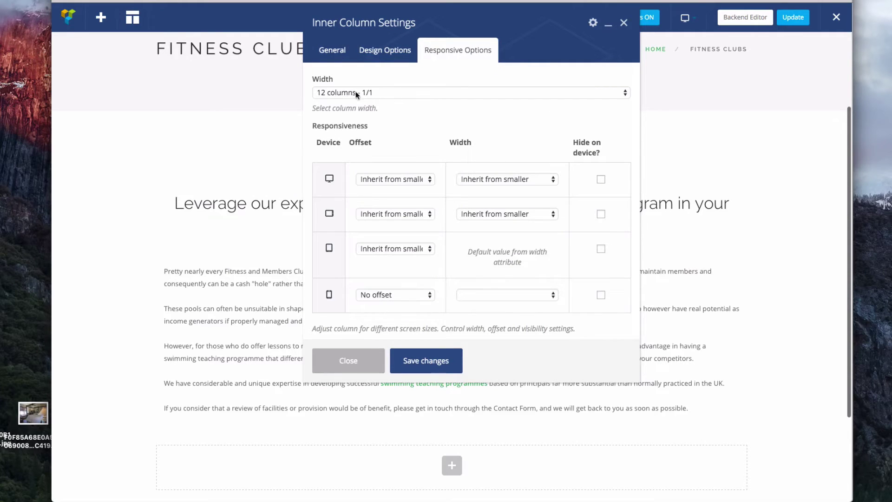
left_click(358, 364)
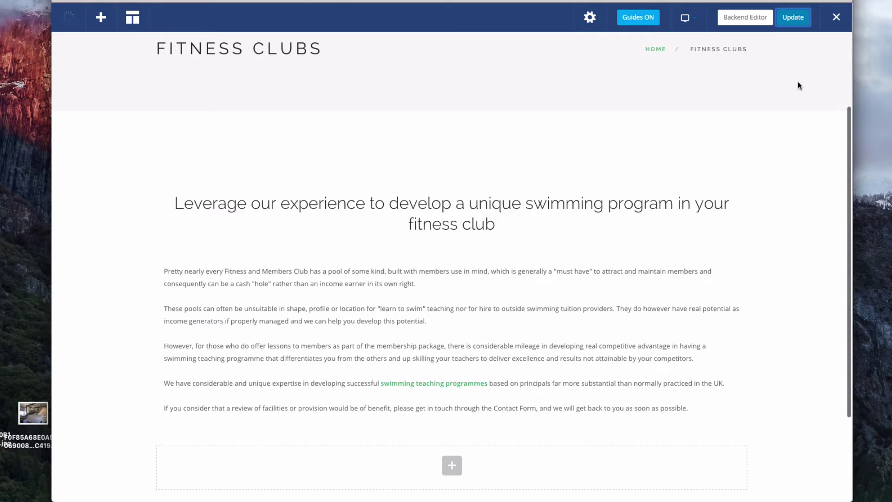
Switch the Fitness Clubs page to the backend editor and examine its row structure.
left_click(749, 21)
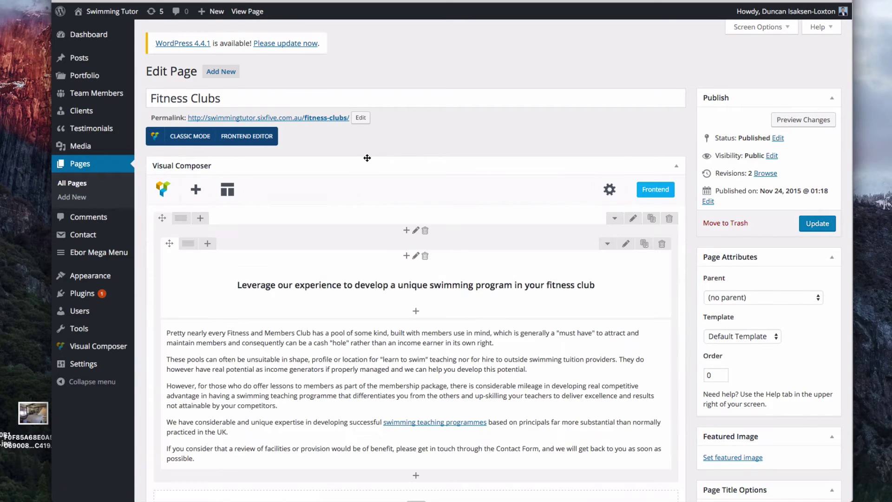
scroll(369, 164, "down", 3)
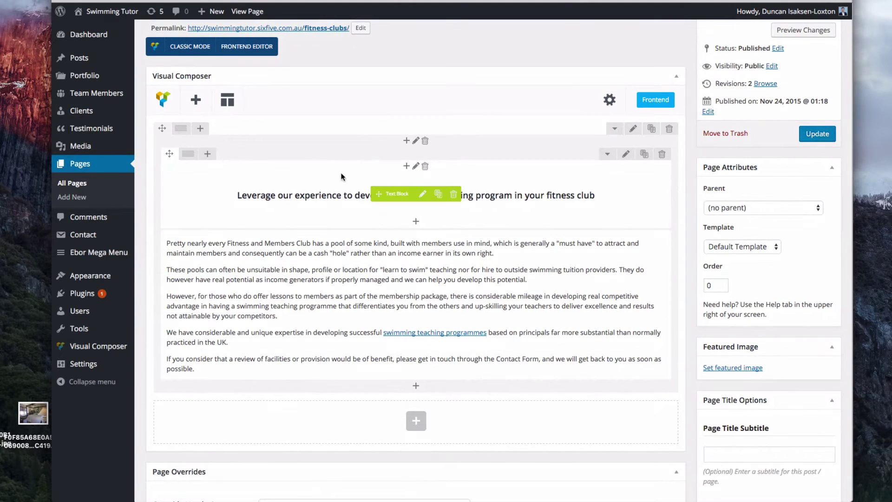
scroll(277, 188, "down", 3)
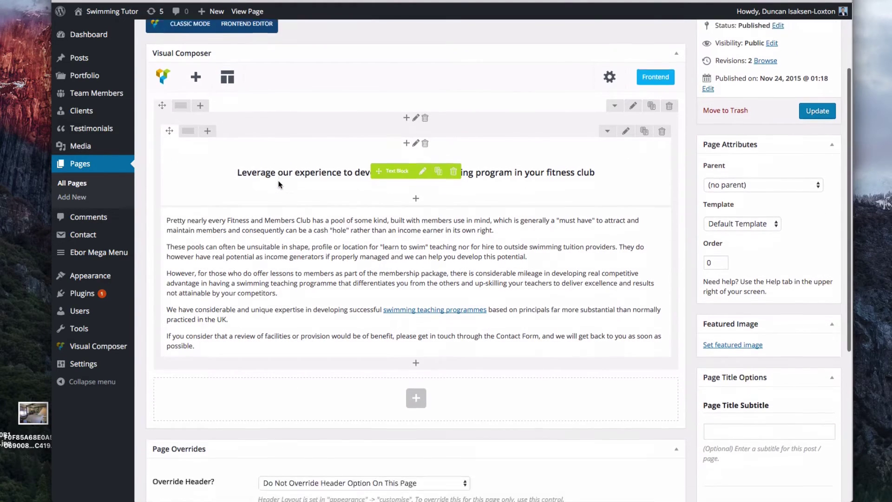
scroll(277, 187, "up", 2)
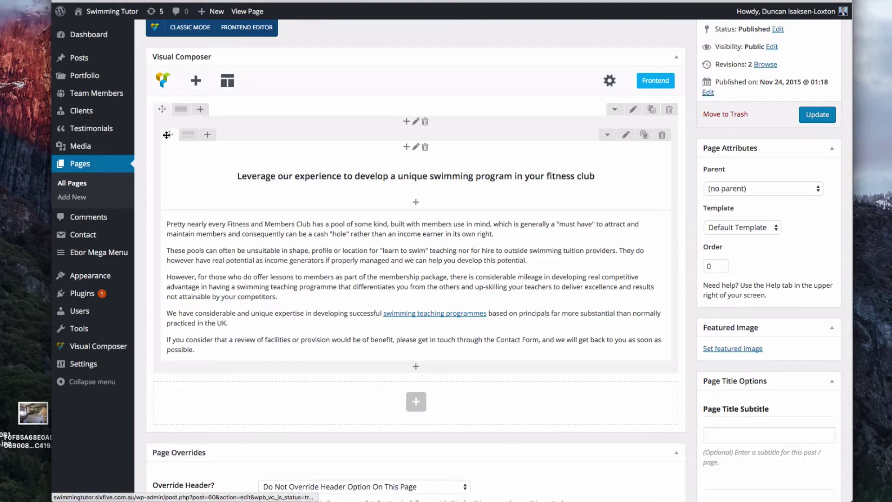
Add a new row below the existing one and move the body text block into it.
mouse_move(166, 134)
left_mouse_down()
mouse_move(160, 103)
mouse_move(279, 90)
mouse_move(328, 124)
left_mouse_up()
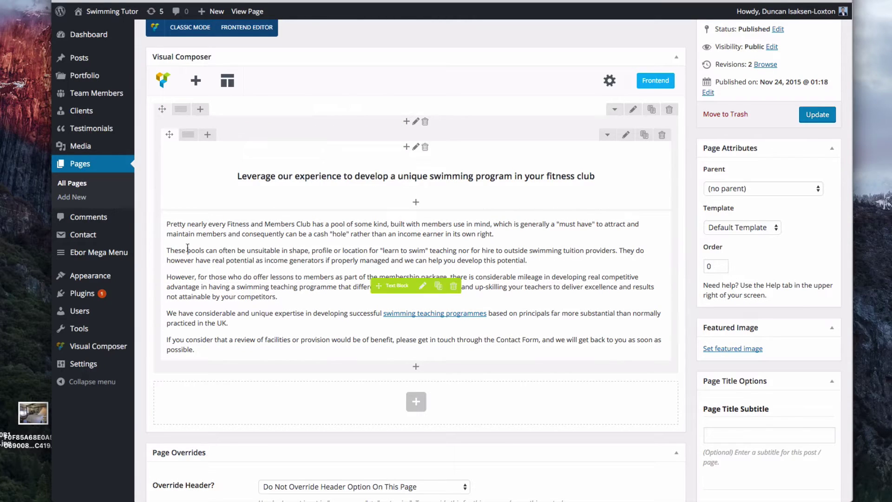
left_click_drag(379, 286, 374, 405)
left_click(415, 401)
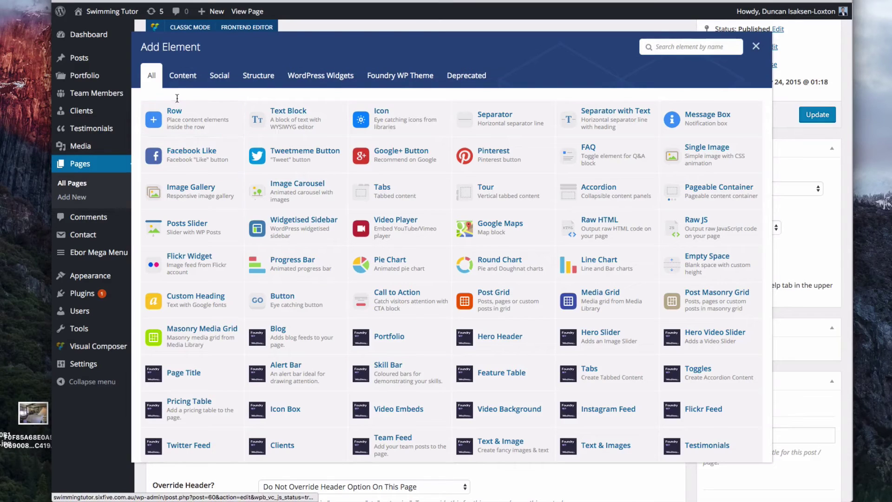
left_click(252, 119)
scroll(242, 260, "down", 3)
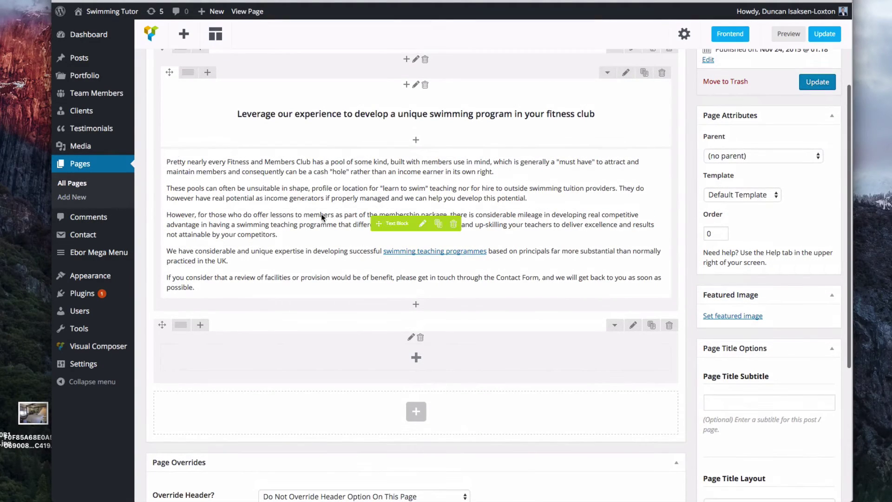
left_click_drag(379, 224, 300, 387)
Try to move the nested heading row out of its parent row.
scroll(300, 211, "up", 5)
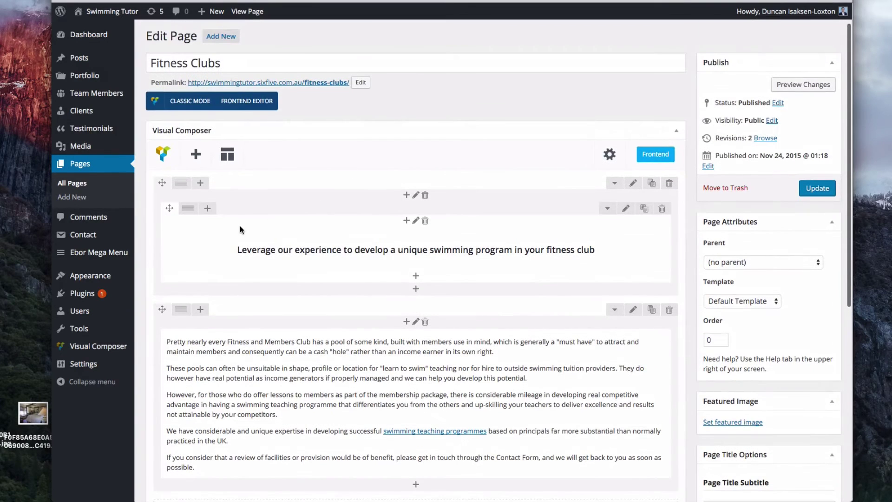
left_click_drag(169, 208, 267, 201)
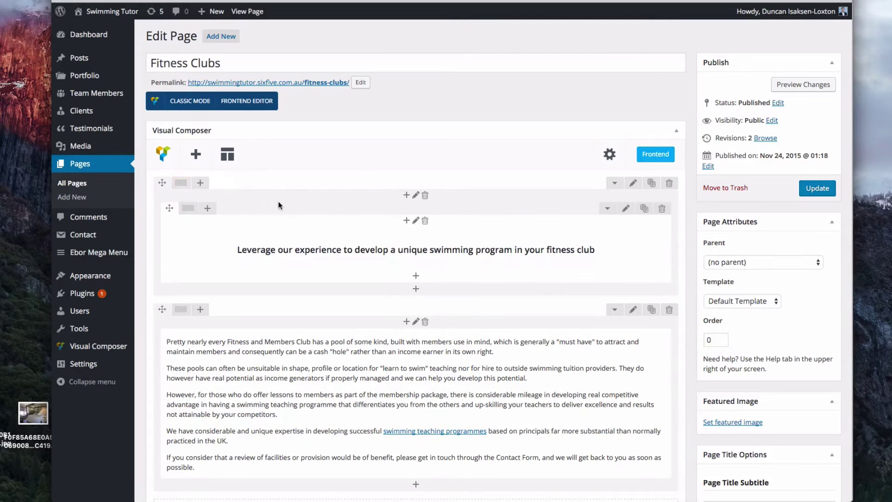
scroll(213, 160, "down", 1)
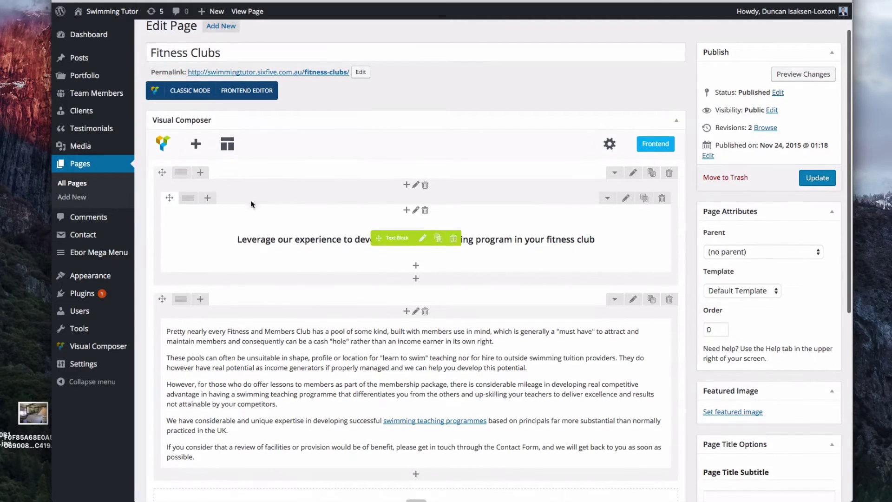
Add another row and position it between the heading's row and the body text row.
left_click(200, 152)
left_click(175, 119)
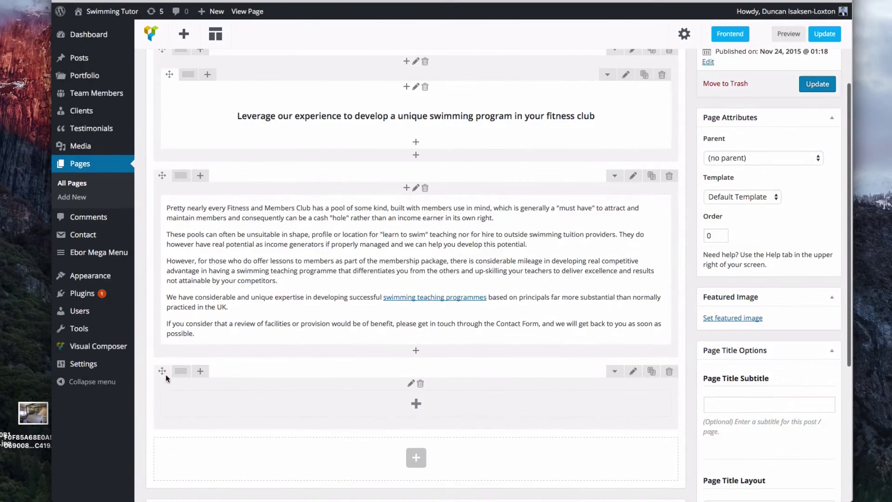
left_click_drag(162, 371, 167, 186)
Move the heading text block into the empty row above the body text and delete the leftover first row with its nested row.
left_click_drag(376, 116, 309, 214)
scroll(246, 102, "up", 3)
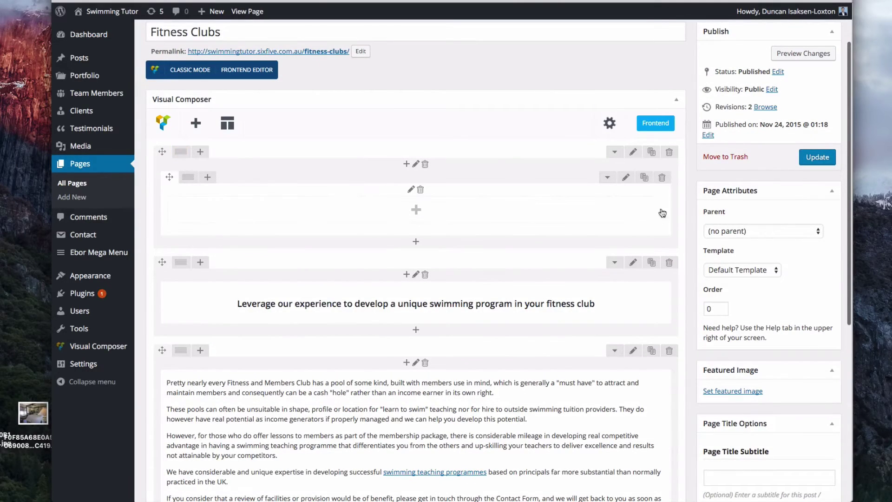
left_click(671, 152)
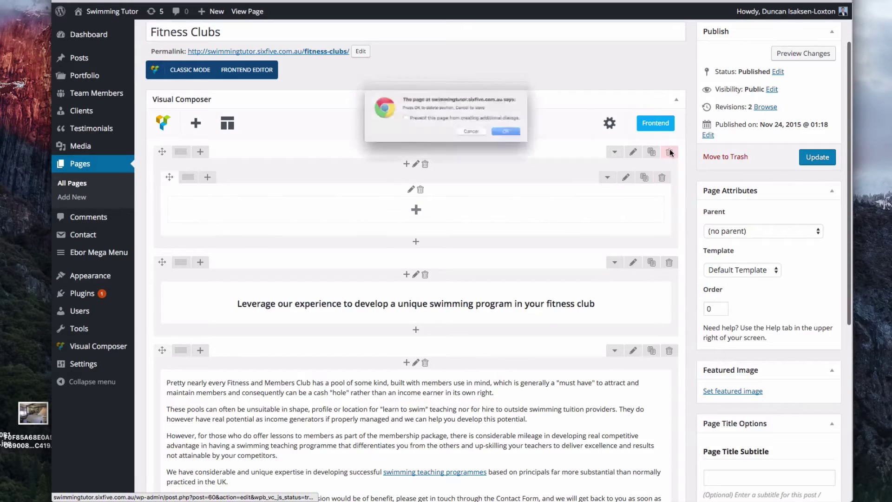
left_click(528, 140)
scroll(527, 140, "down", 1)
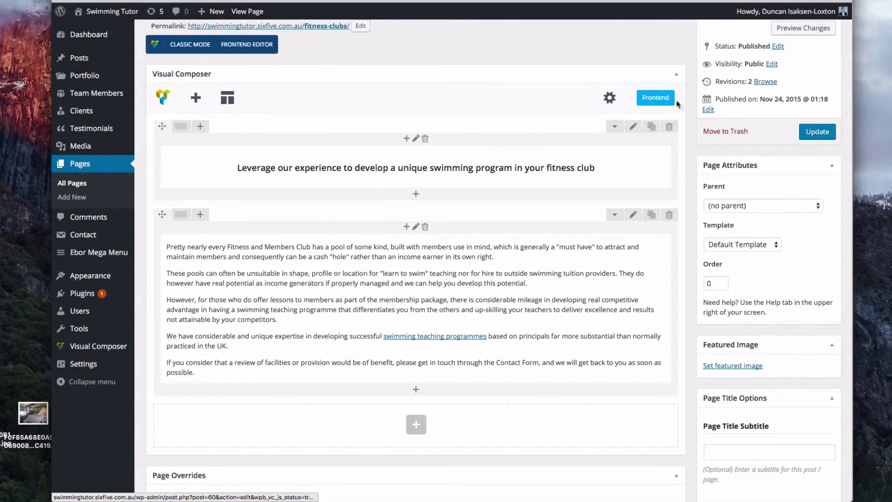
left_click(655, 98)
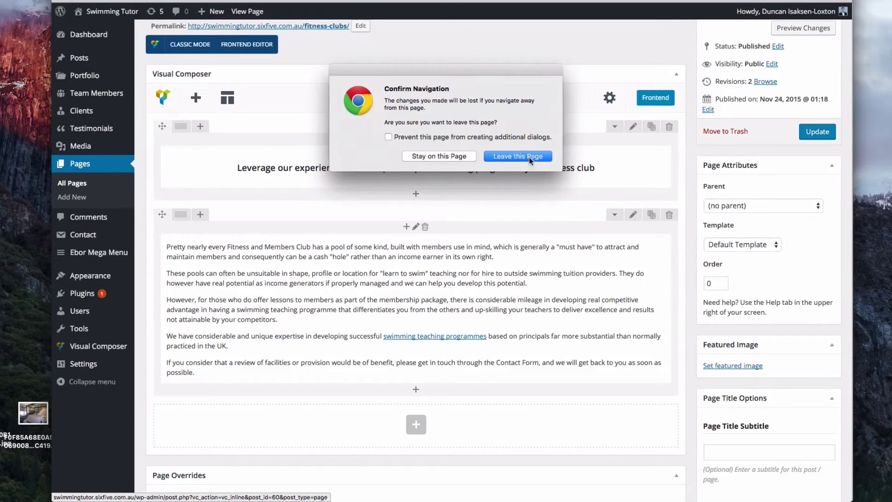
left_click(462, 157)
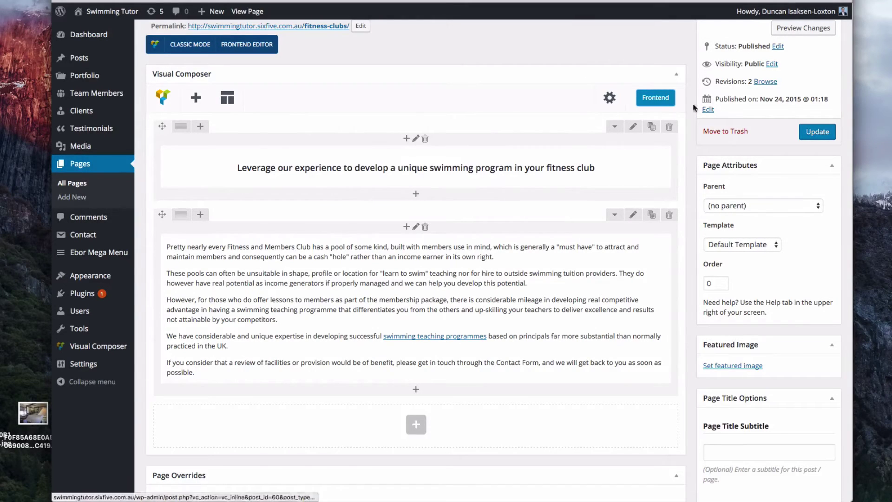
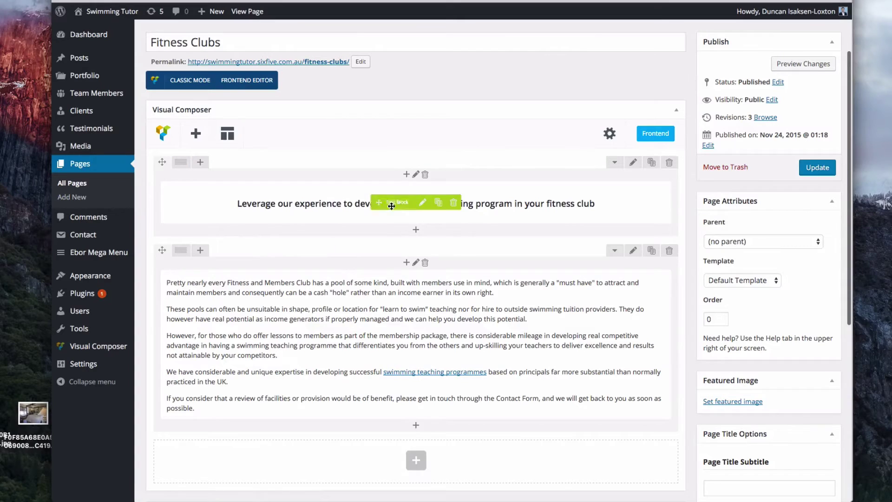
left_click(424, 204)
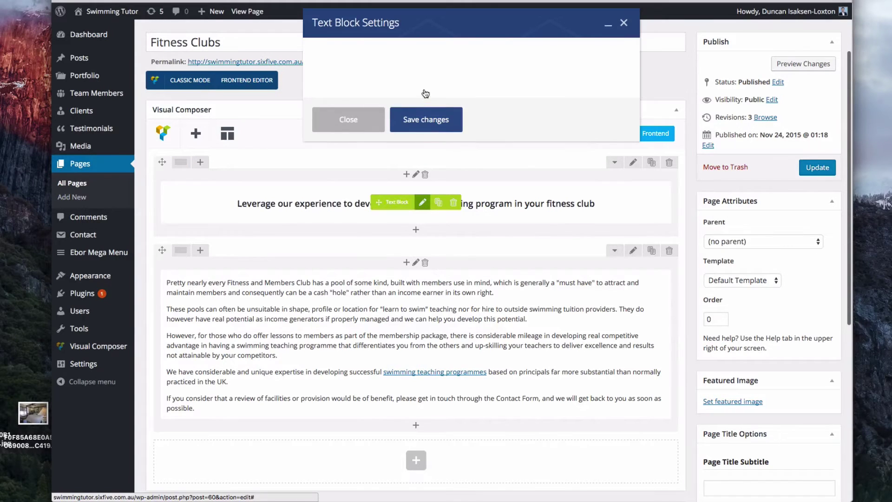
left_click(624, 24)
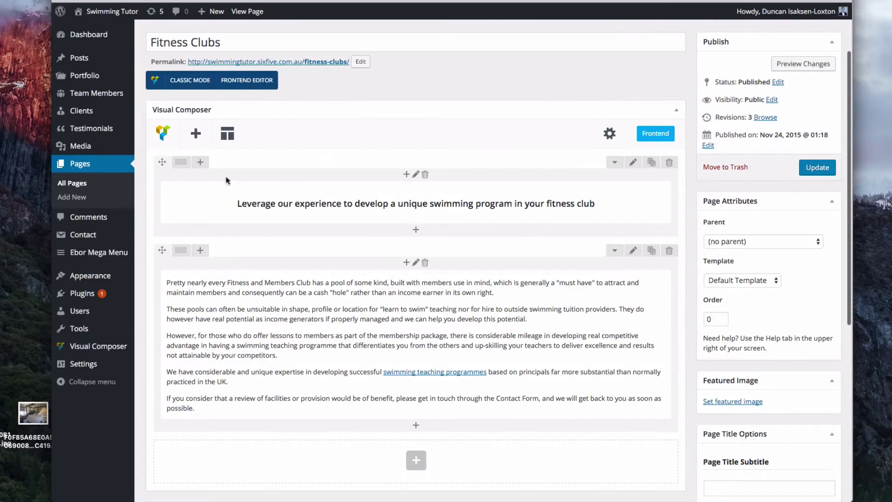
Set the heading row to Stretch row and content with the Standard Section (Dark Background) layout, save the settings and update the page.
mouse_move(182, 164)
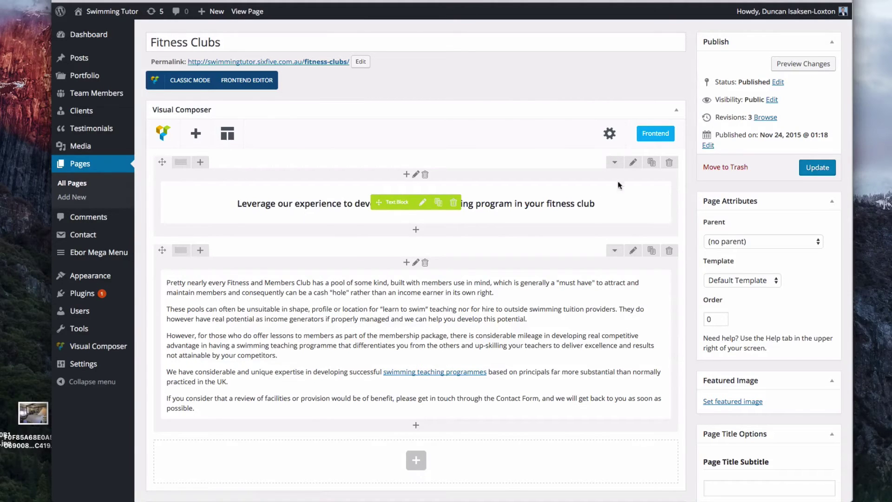
left_click(633, 162)
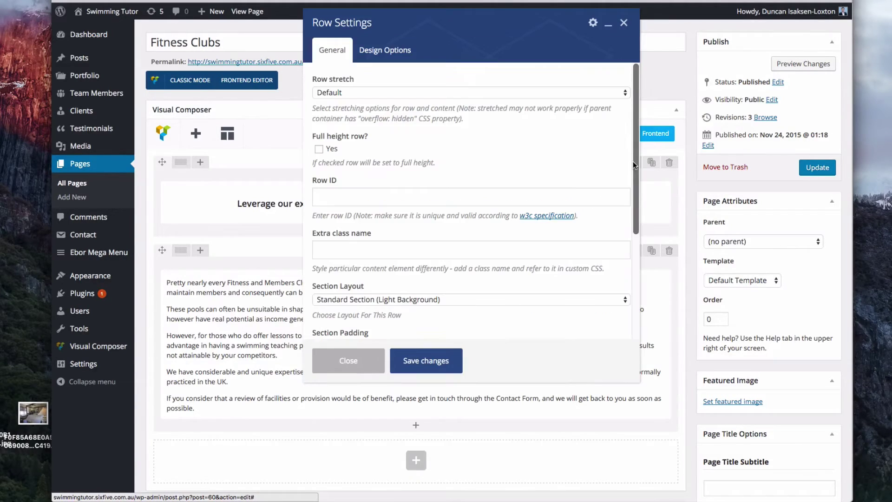
left_click(370, 95)
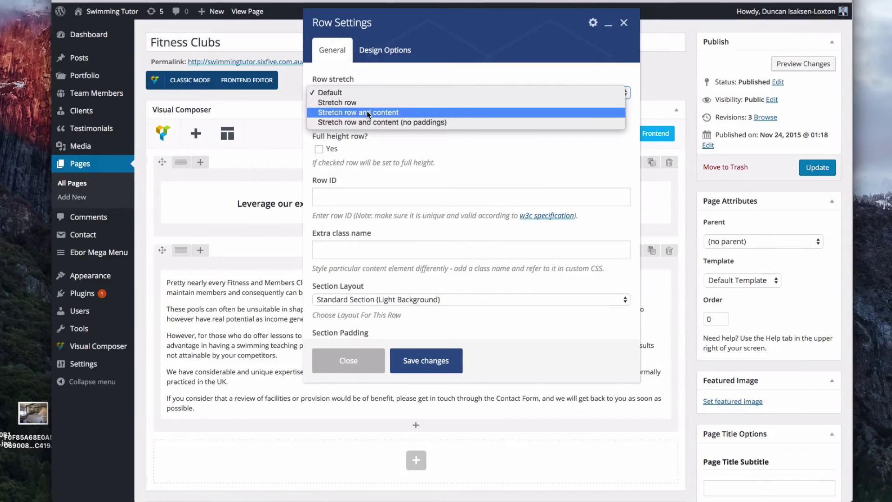
left_click(367, 113)
scroll(405, 128, "down", 3)
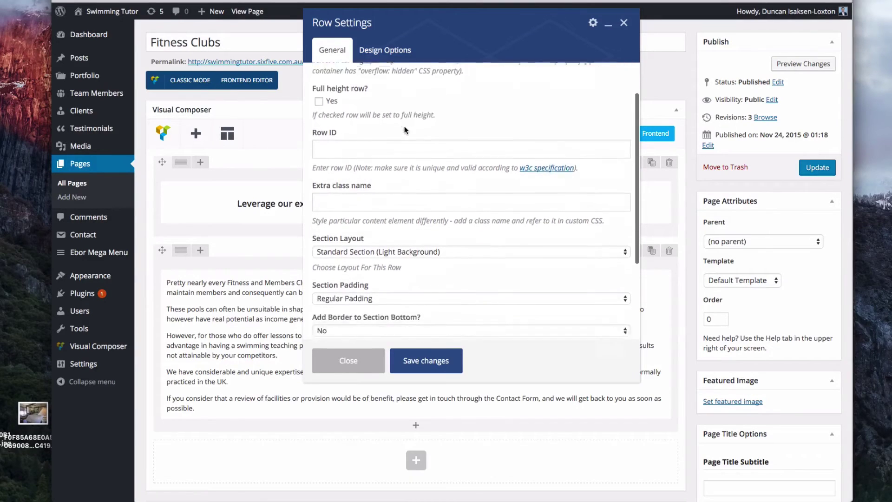
scroll(404, 127, "down", 2)
left_click(373, 202)
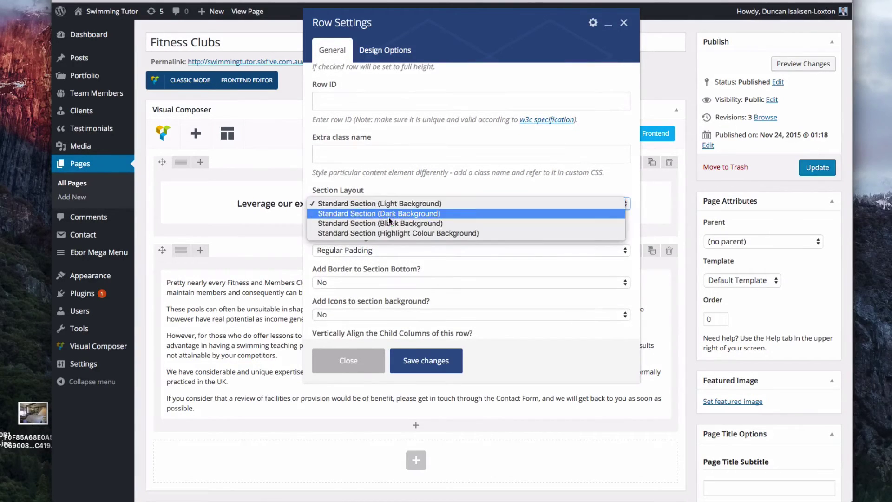
left_click(389, 213)
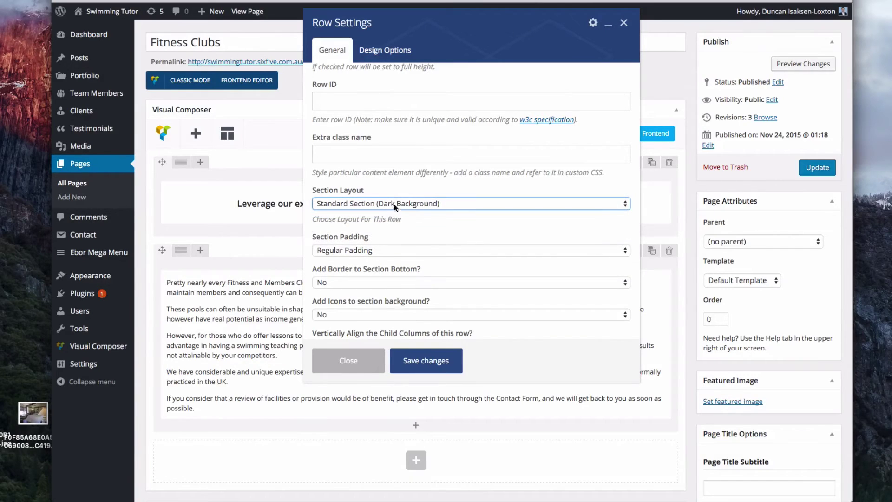
left_click(425, 361)
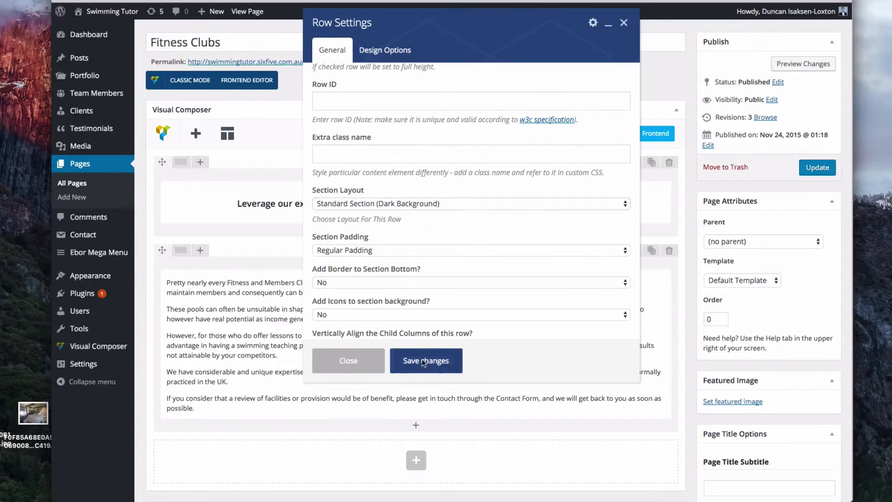
left_click(805, 168)
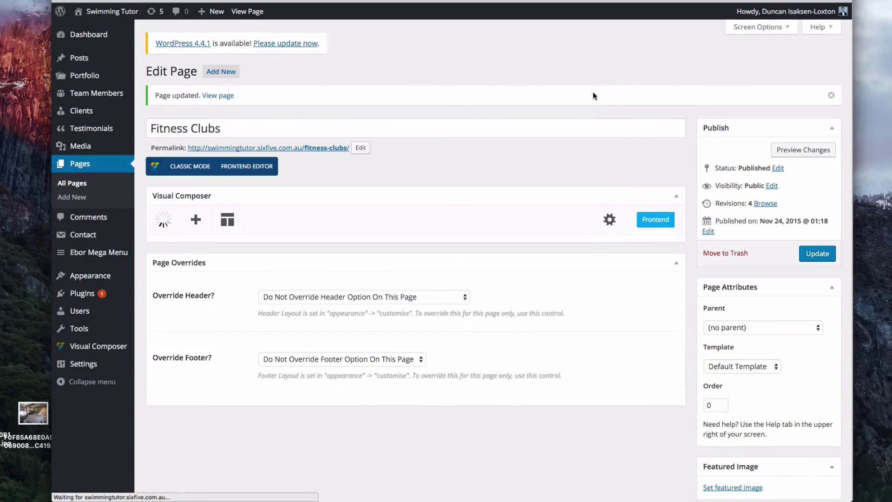
Open the page in the frontend editor and exit to the live page to check the heading section's background.
left_click(660, 221)
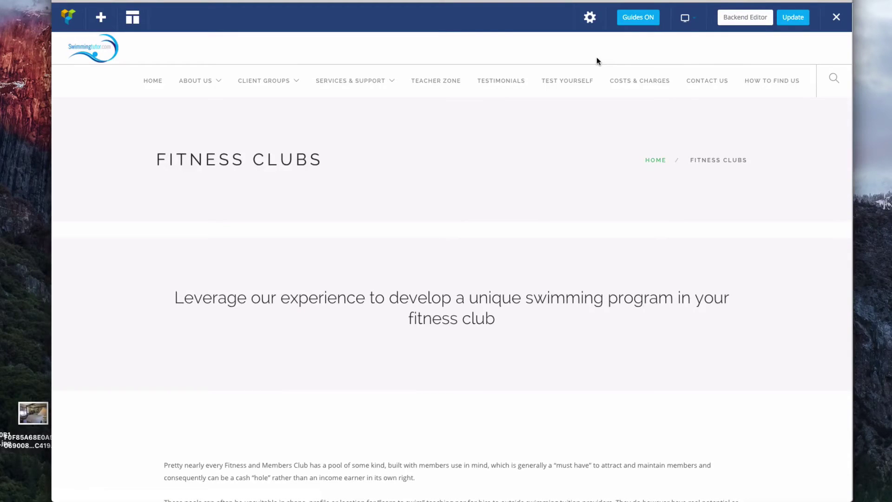
left_click(835, 19)
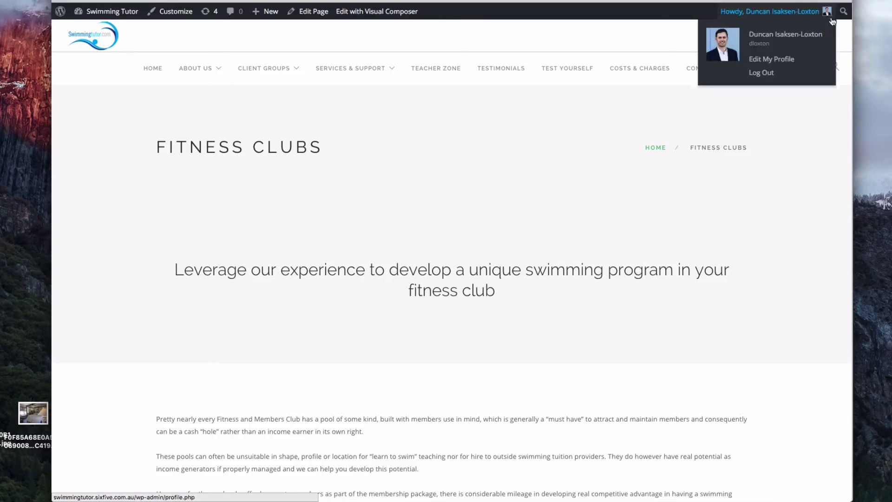
scroll(523, 221, "down", 3)
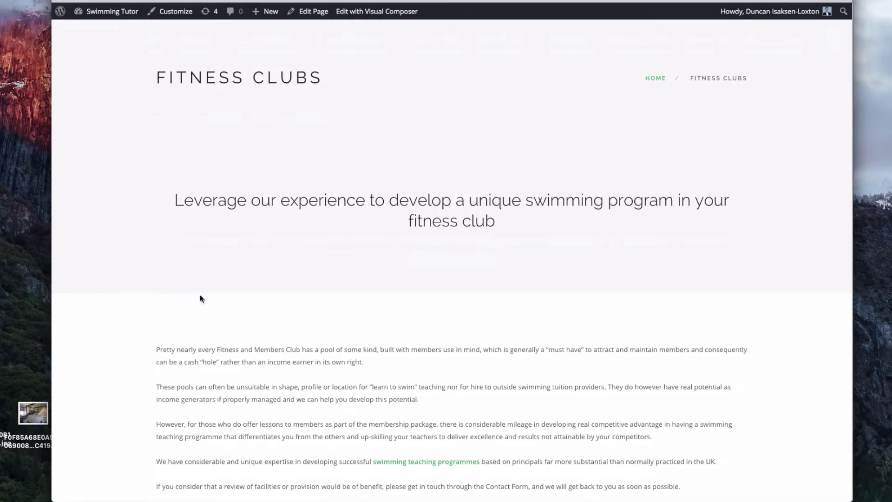
scroll(120, 221, "up", 3)
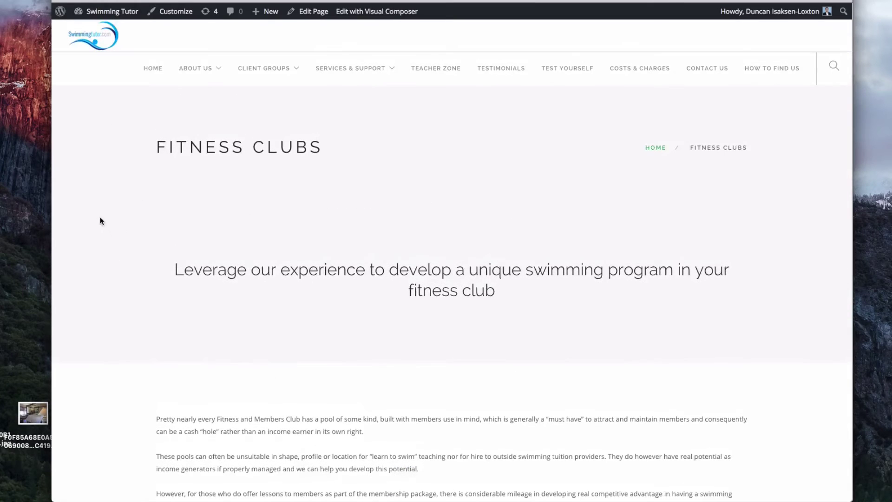
In the frontend editor, set the heading row's section layout to Standard Section (Highlight Colour Background), update the page and exit the editor.
left_click(352, 12)
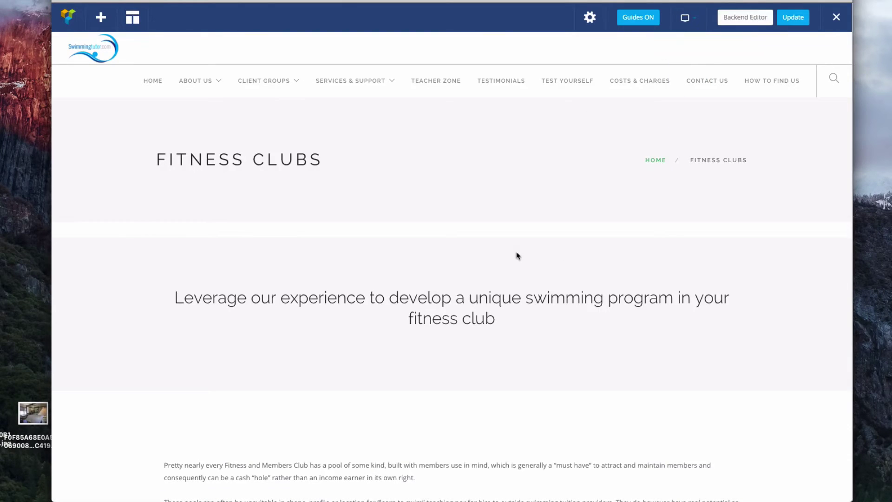
mouse_move(323, 293)
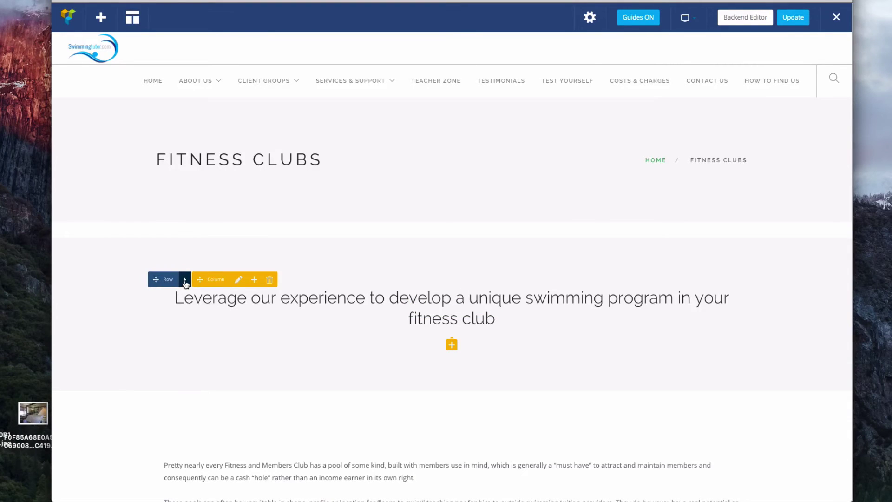
left_click(187, 280)
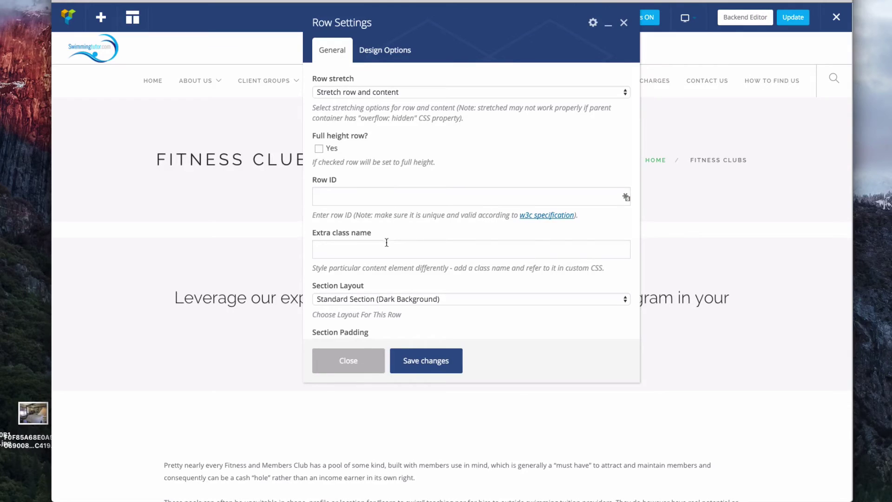
scroll(386, 243, "down", 3)
left_click(381, 243)
left_click(383, 199)
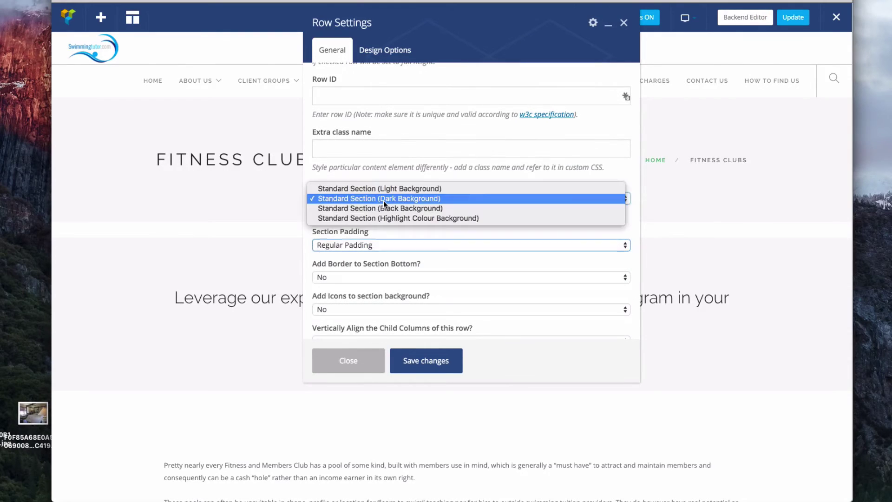
left_click(401, 349)
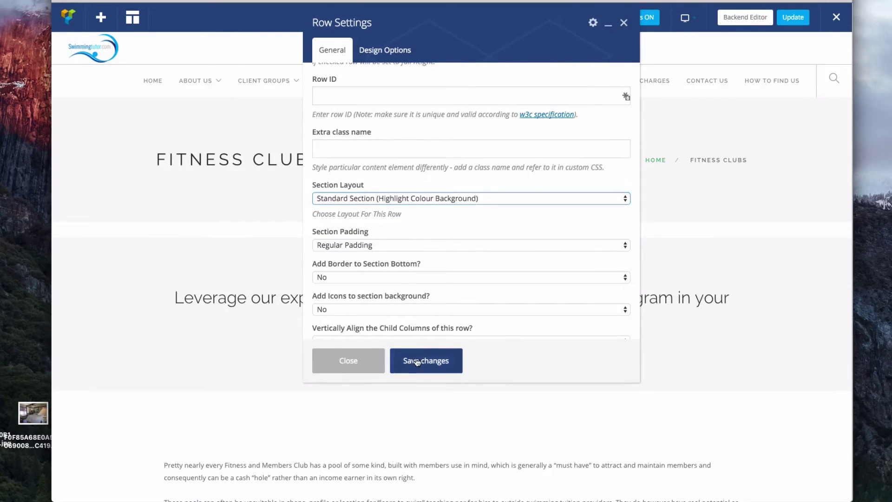
left_click(402, 353)
left_click(355, 362)
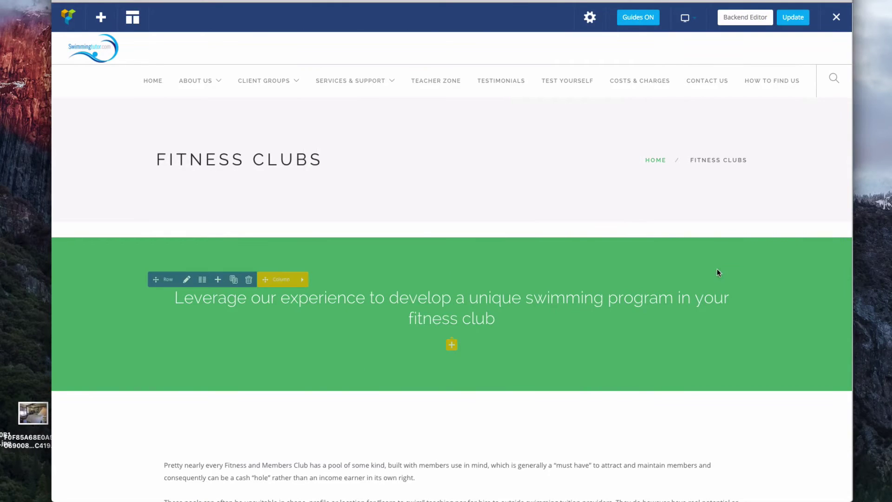
left_click(788, 21)
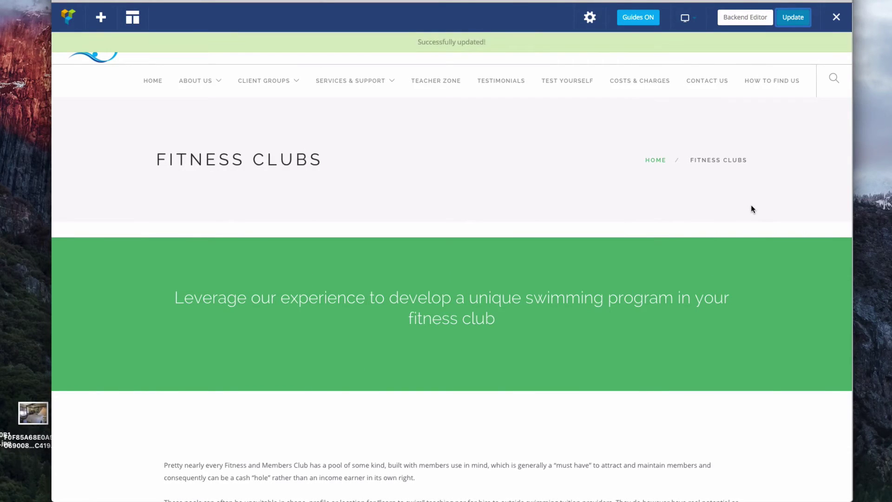
left_click(836, 17)
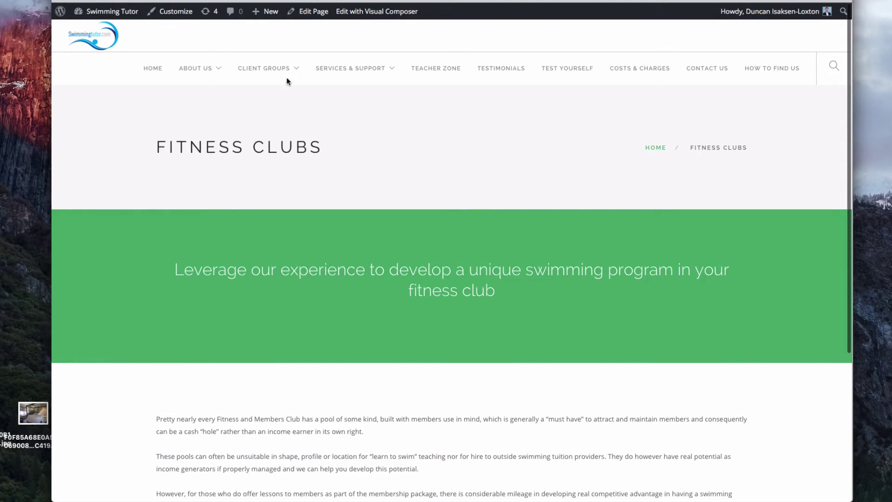
Go to the Client Groups page, review its columns and open it in the frontend editor.
left_click(273, 68)
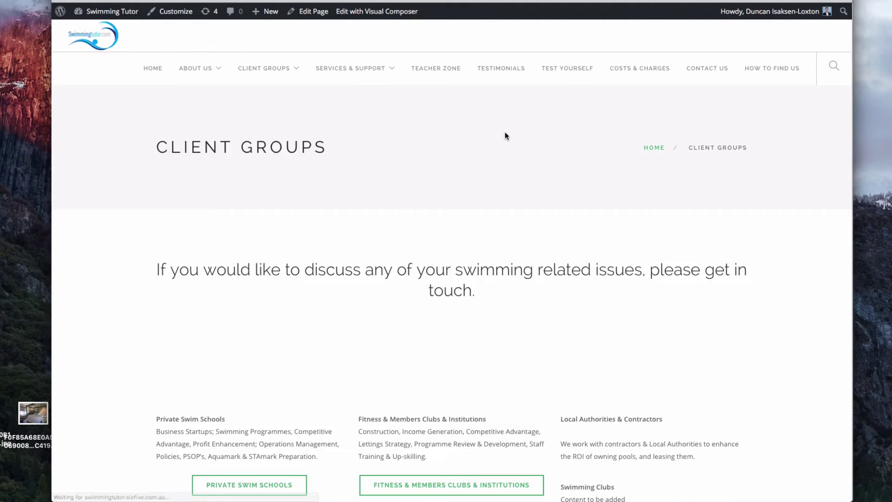
scroll(507, 136, "down", 5)
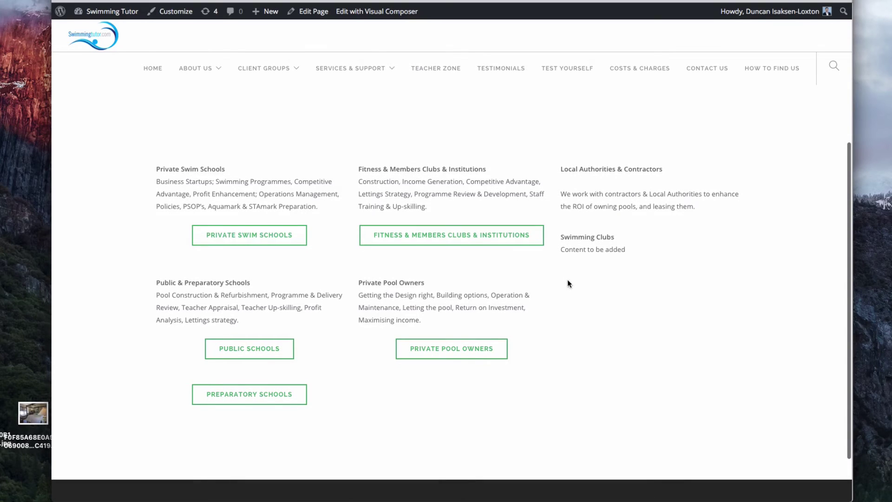
scroll(580, 279, "up", 1)
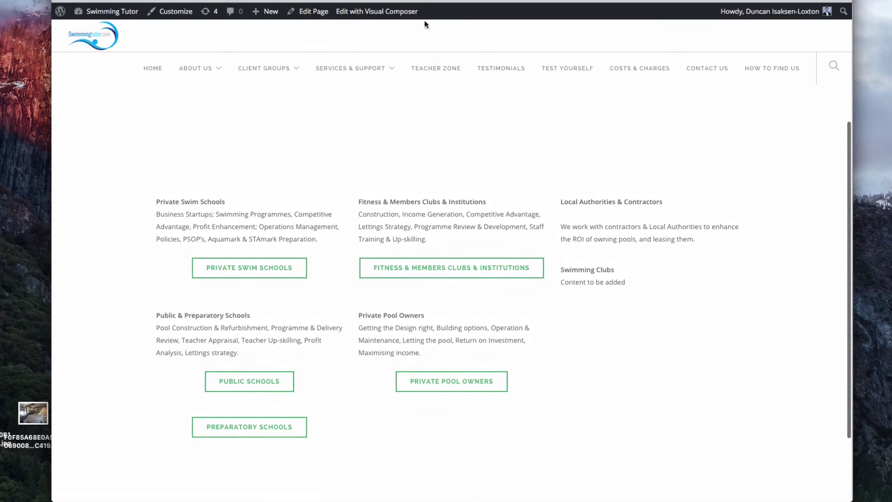
left_click(376, 11)
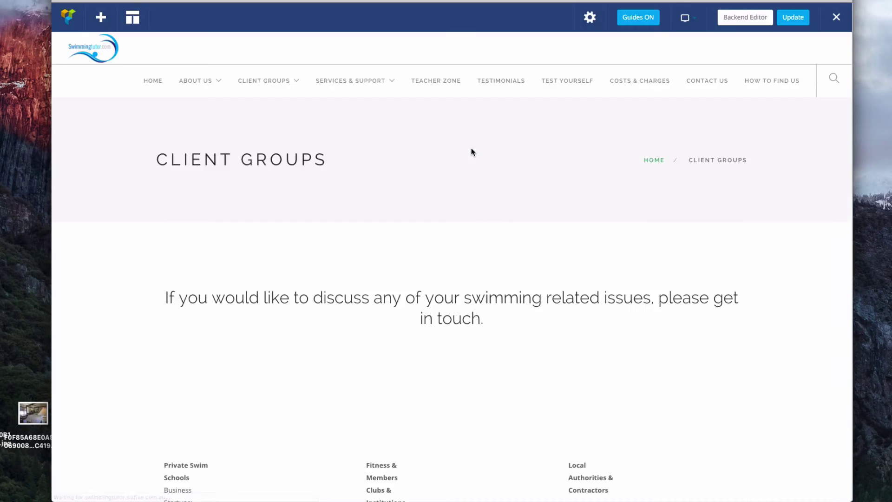
Add an Icon element to the column that starts with the Private Swim Schools text.
scroll(471, 148, "down", 6)
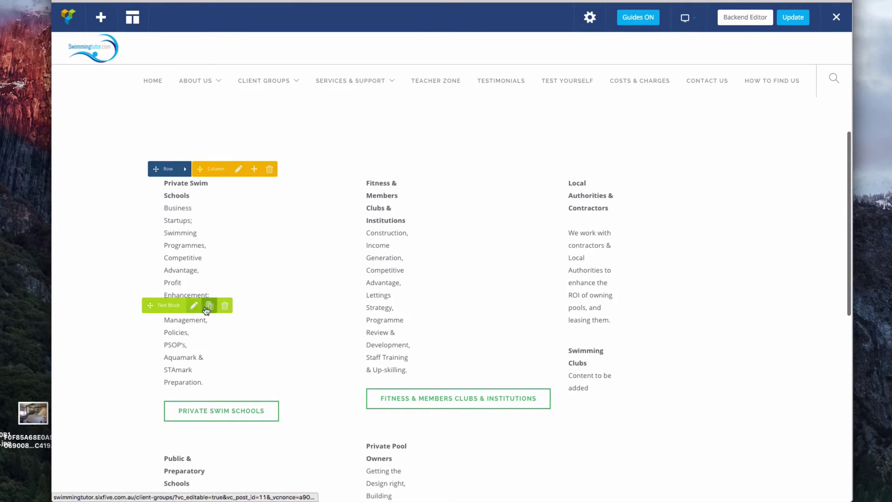
left_click(254, 170)
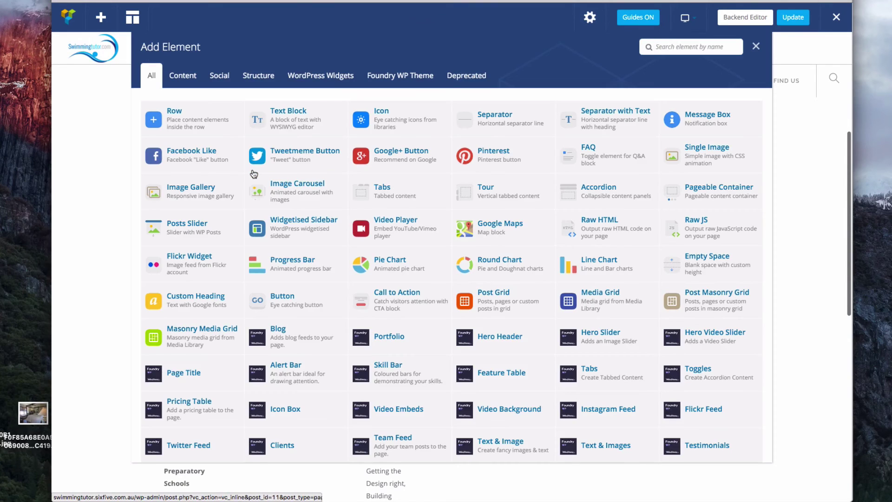
left_click(660, 45)
type("icon")
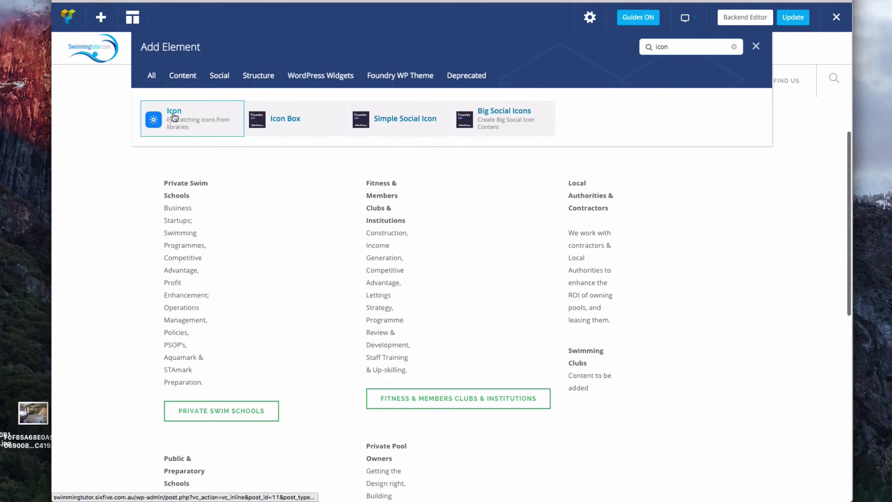
left_click(174, 118)
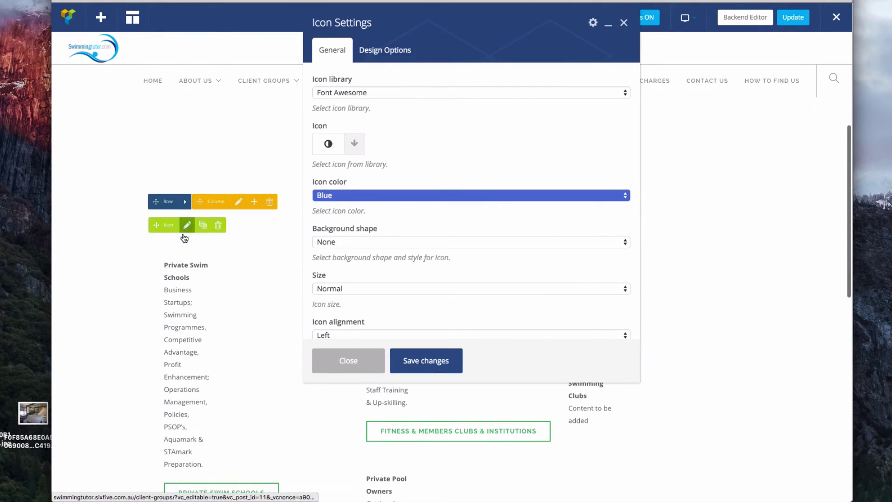
Try Mulled Wine and Violet as the icon colour and return it to Blue.
left_click(426, 196)
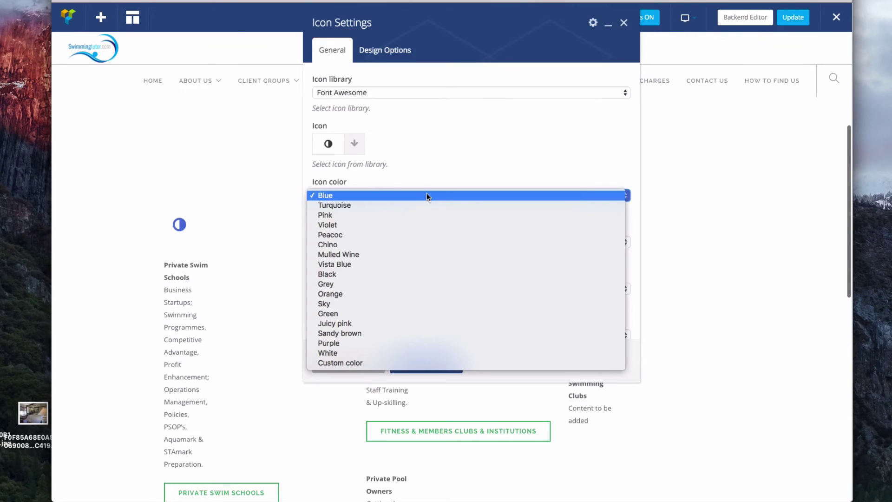
left_click(381, 254)
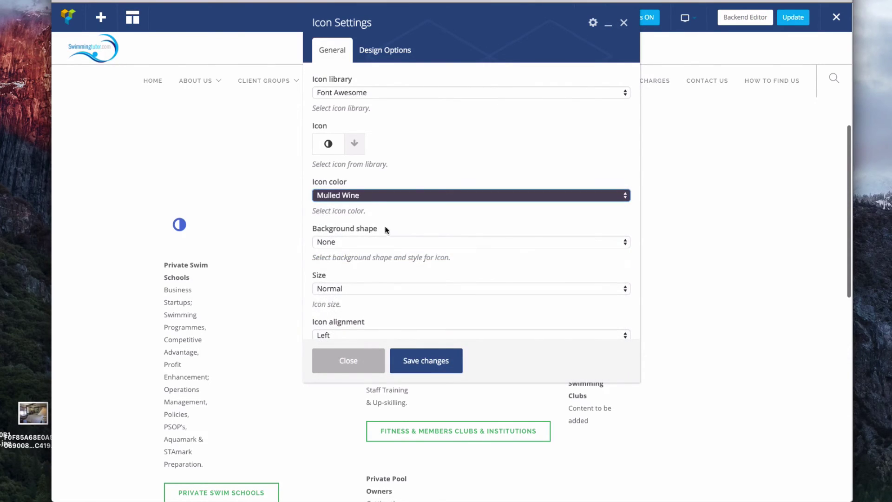
left_click(370, 195)
left_click(365, 171)
left_click(350, 195)
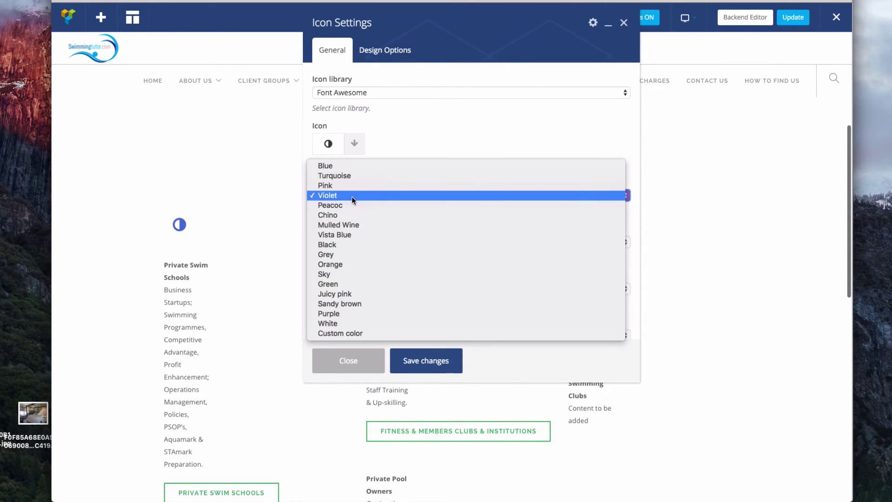
left_click(350, 166)
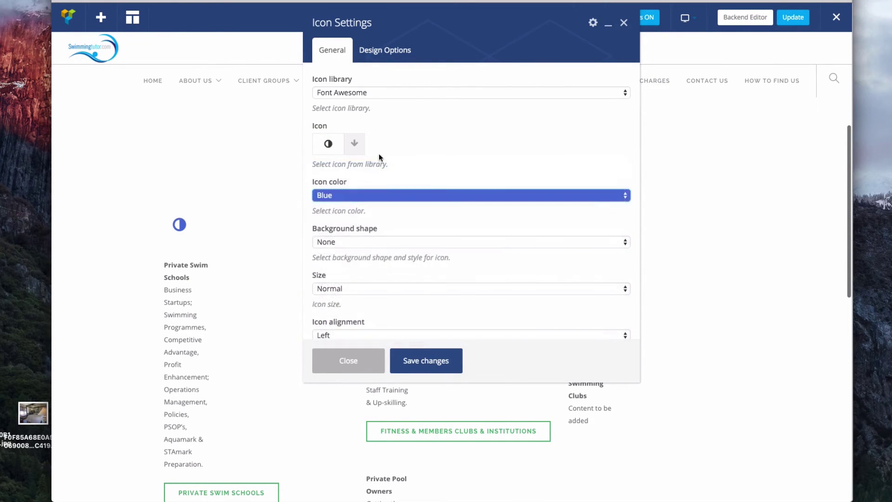
Switch the icon library to Entypo, search its icons for "home" and choose the house icon.
left_click(339, 92)
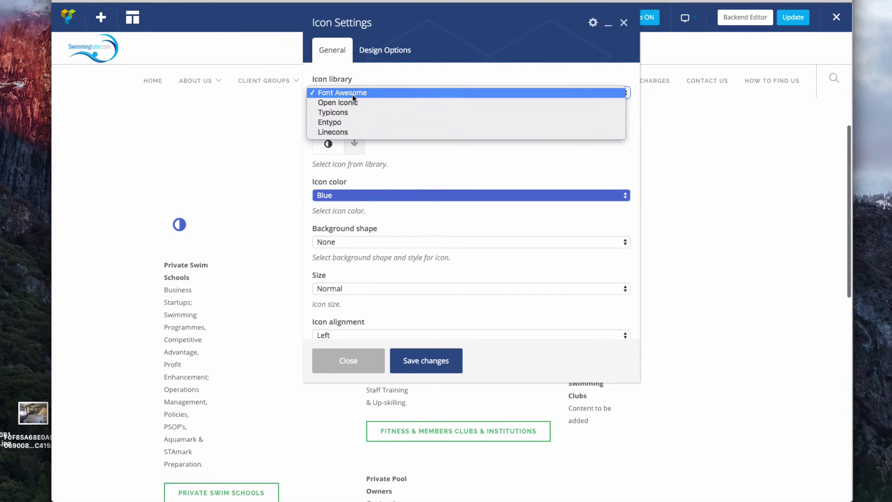
left_click(353, 93)
left_click(354, 143)
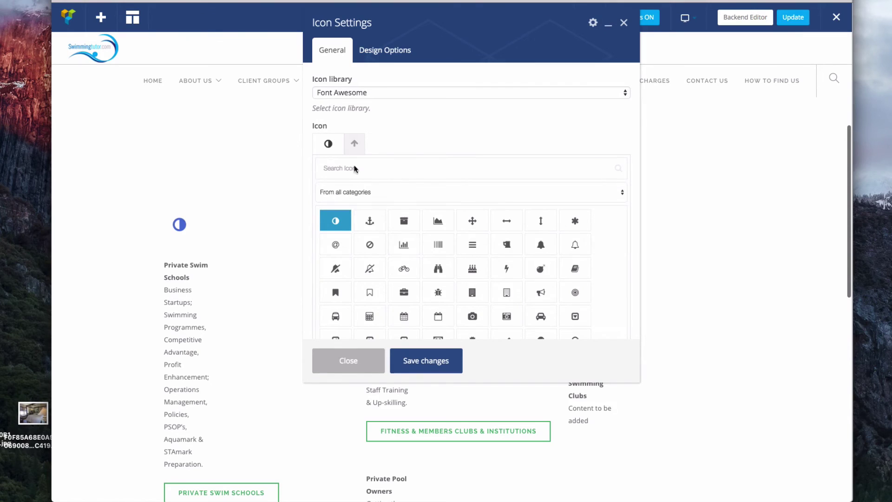
scroll(459, 270, "down", 3)
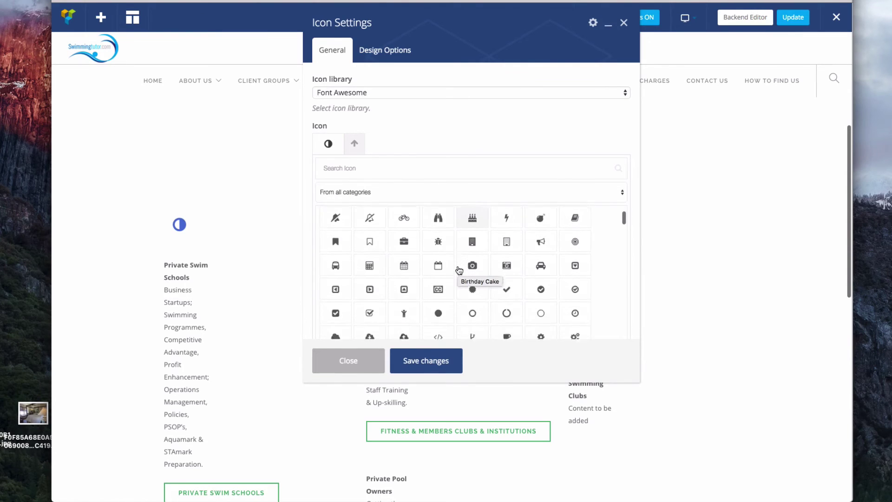
scroll(459, 270, "down", 10)
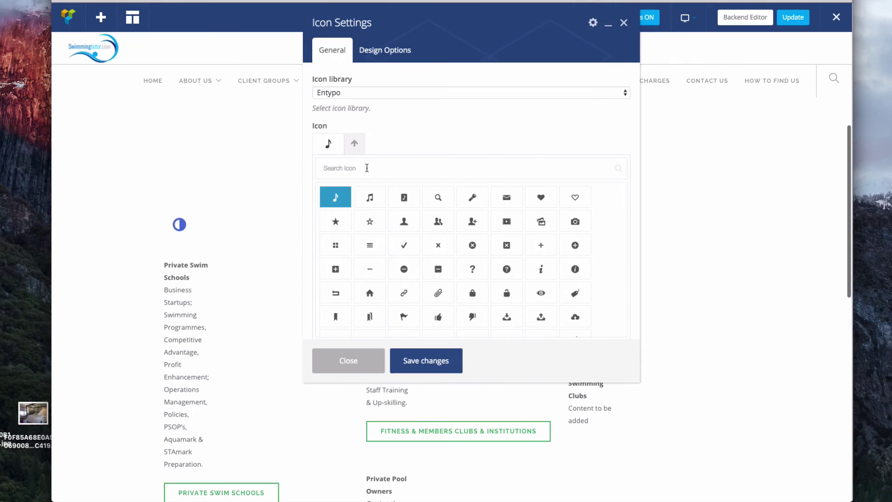
type("home")
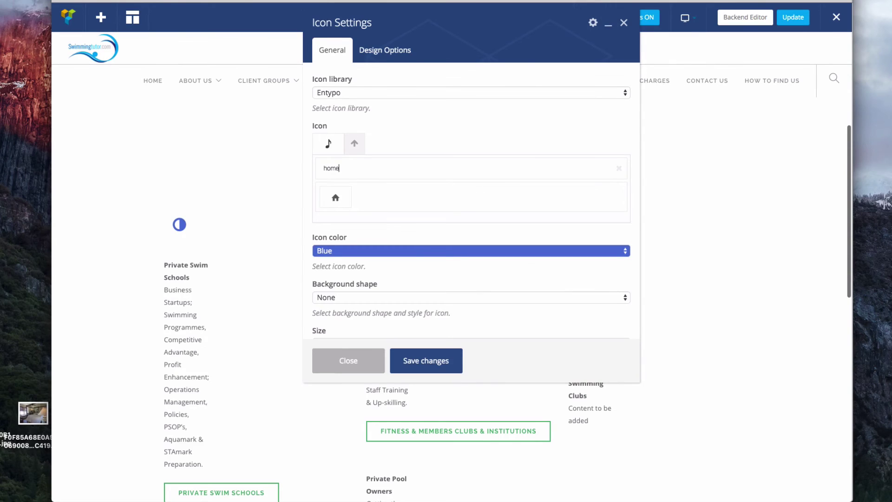
left_click(338, 199)
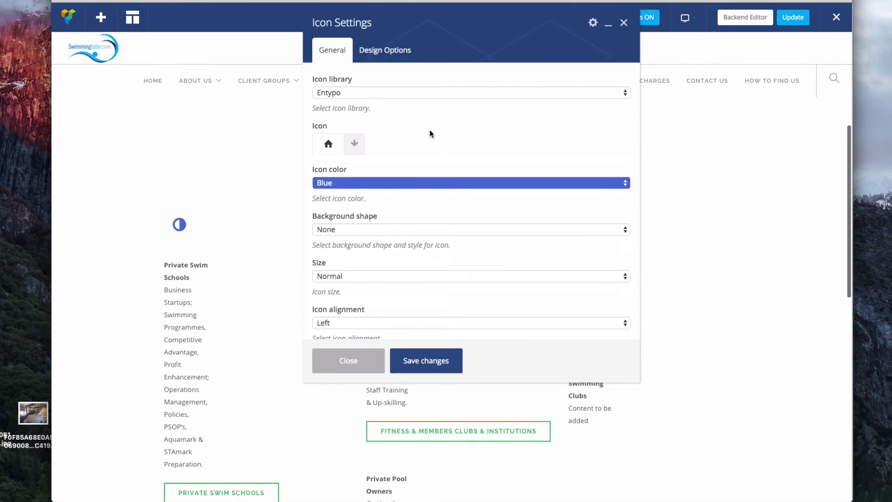
Set the house icon's background shape to Outline Circle, save the changes and close the icon settings.
scroll(372, 235, "down", 1)
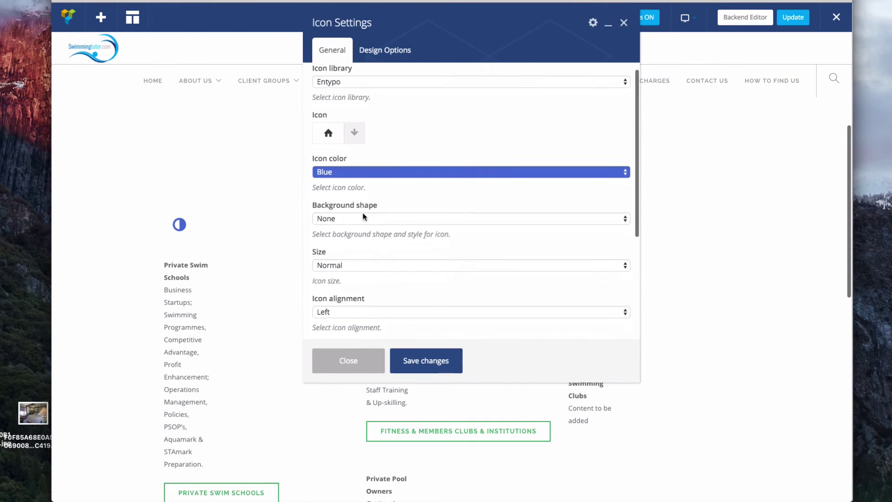
left_click(363, 216)
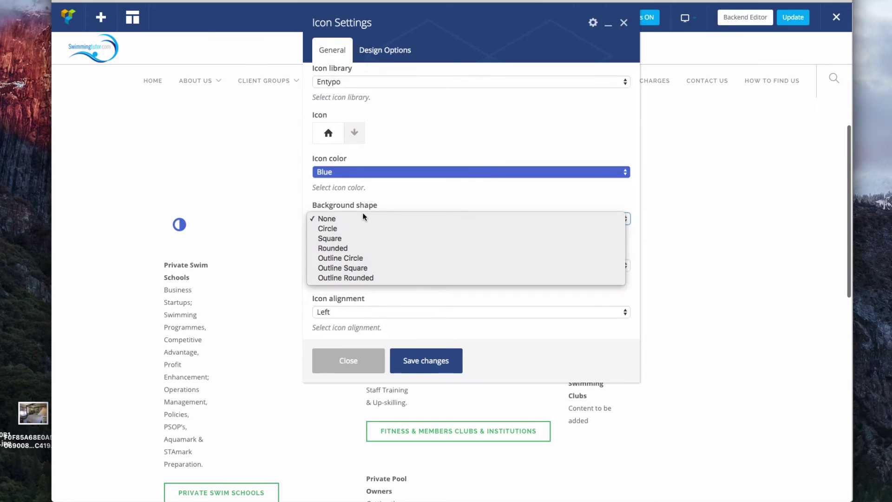
left_click(362, 256)
scroll(394, 288, "down", 1)
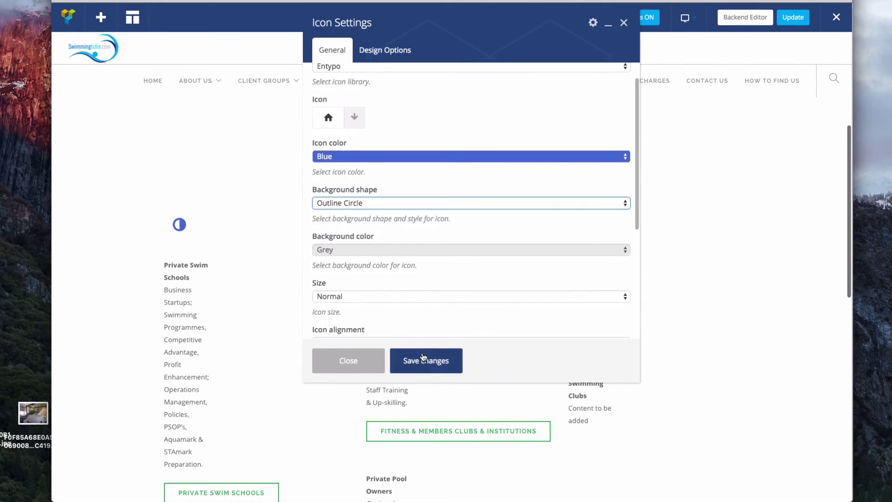
left_click(423, 359)
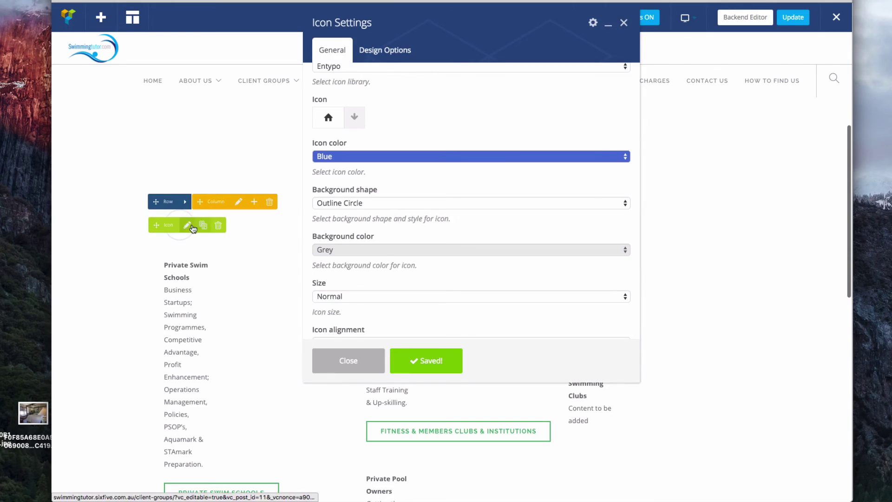
scroll(501, 298, "down", 1)
scroll(500, 295, "down", 3)
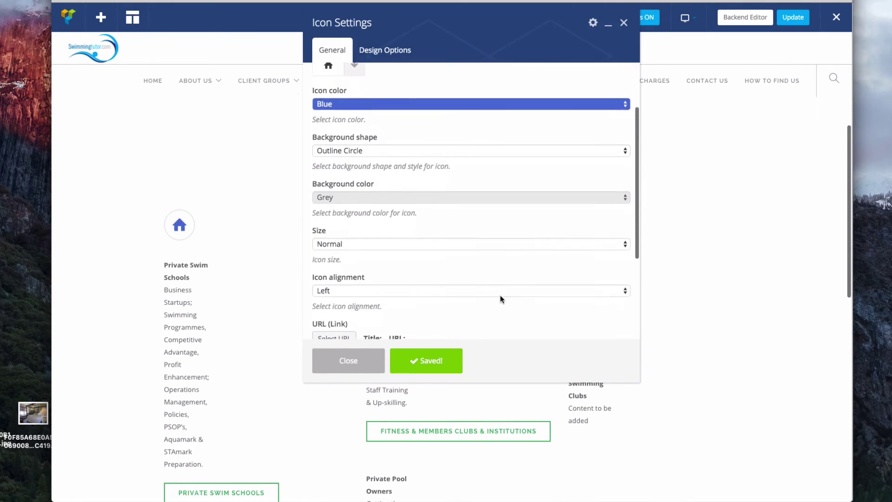
scroll(451, 330, "down", 3)
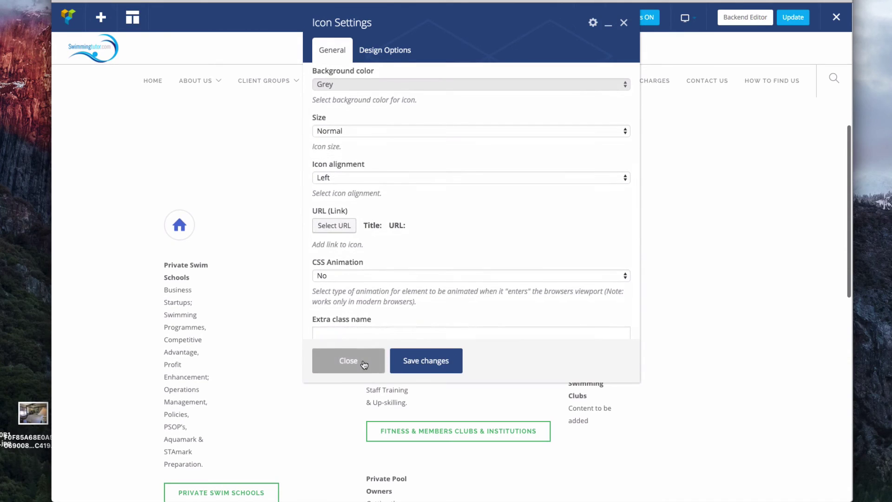
left_click(419, 365)
left_click(357, 361)
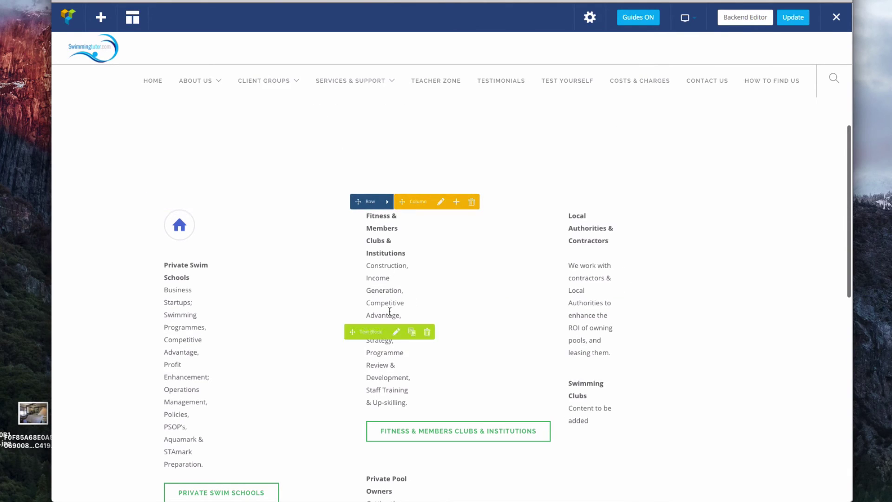
Add an Icon element to the Fitness & Members Clubs & Institutions column, using the shop icon from the Linecons library.
left_click(457, 202)
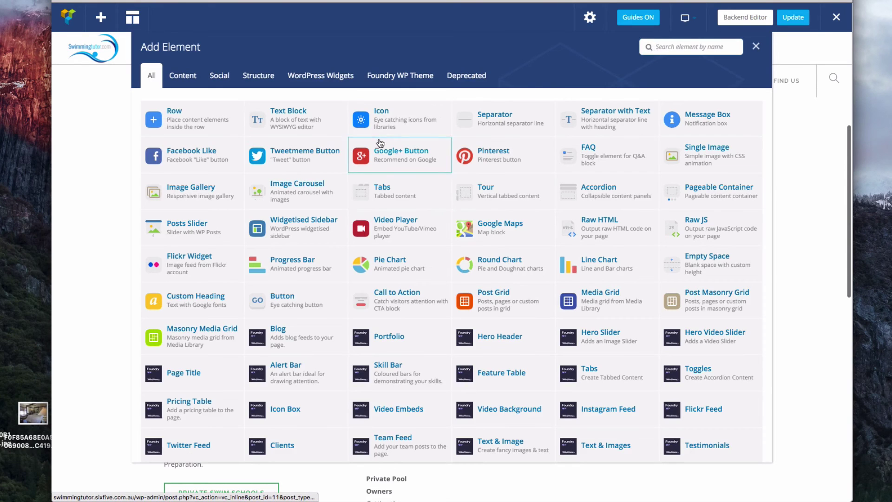
left_click(390, 119)
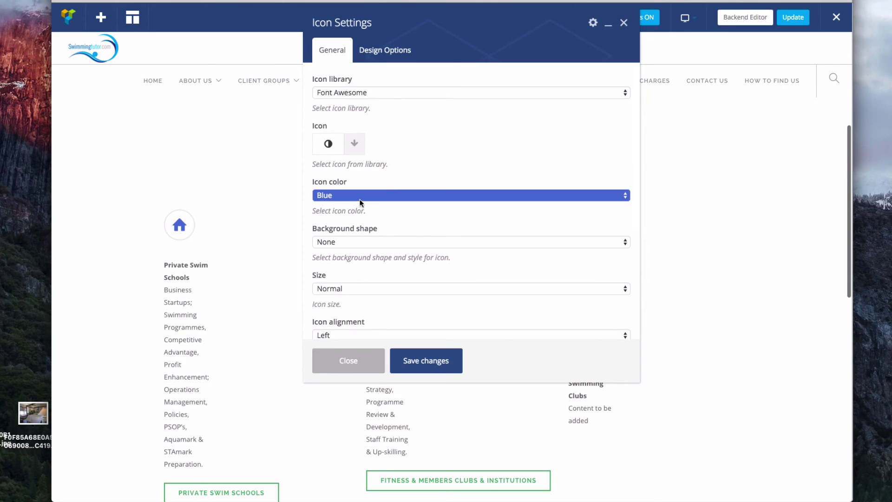
left_click(352, 93)
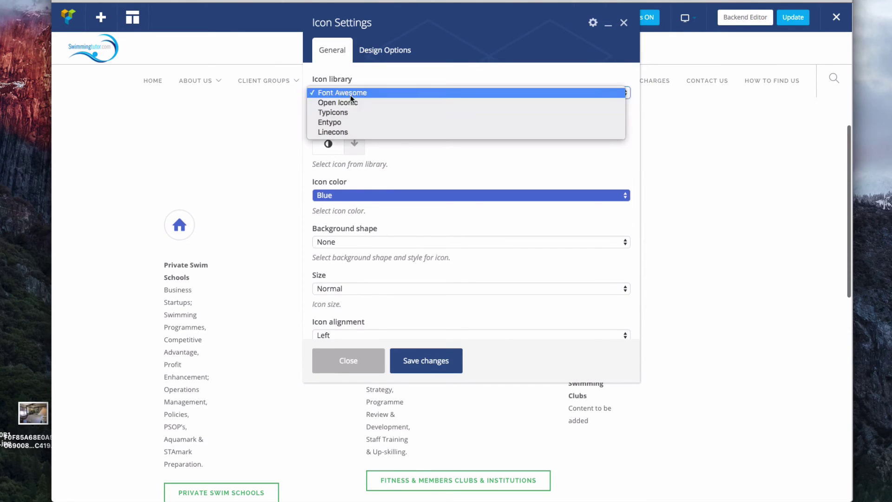
left_click(355, 132)
type("bui")
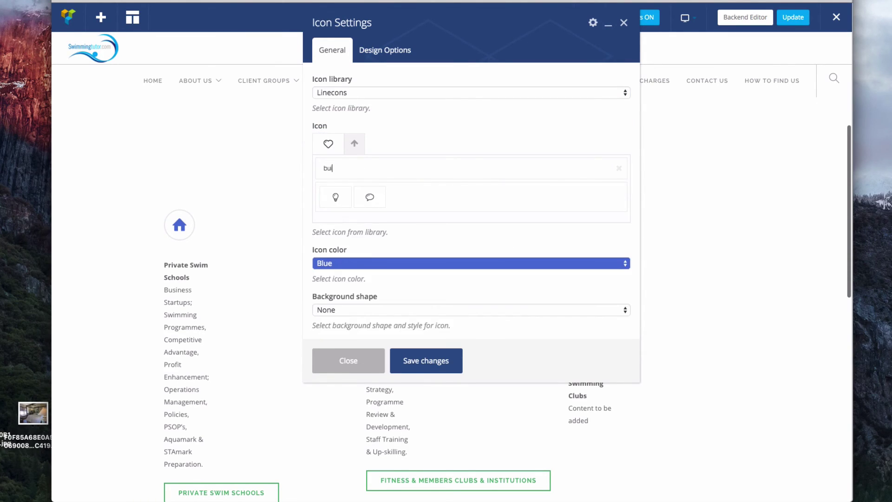
key("BackSpace")
key("BackSpace")
type("hom")
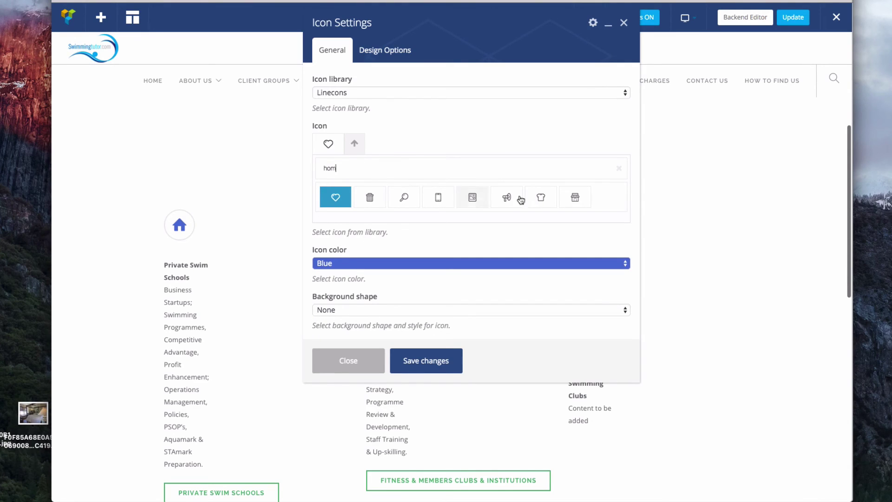
left_click(575, 197)
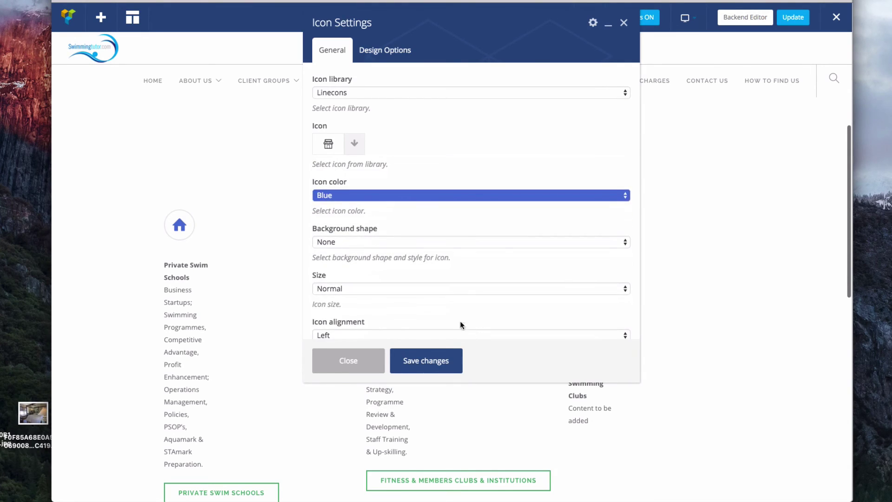
Give the shop icon an Outline Circle background shape, save the changes and close its settings.
left_click(361, 242)
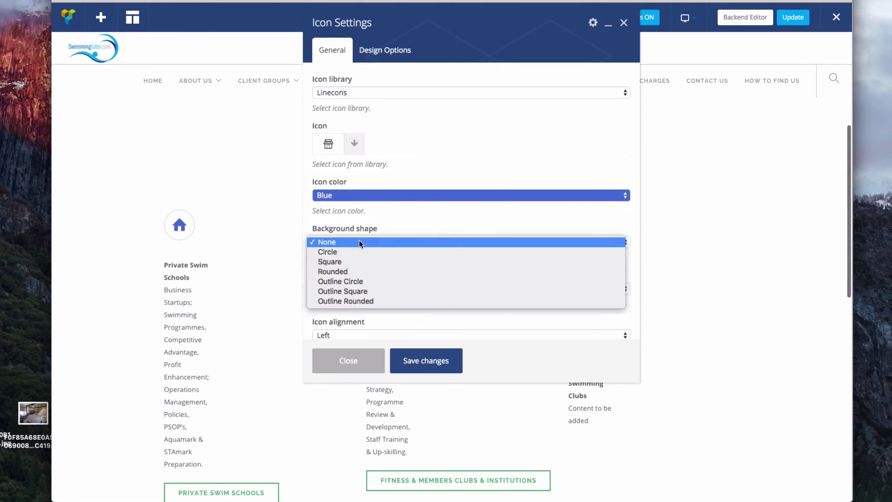
left_click(358, 282)
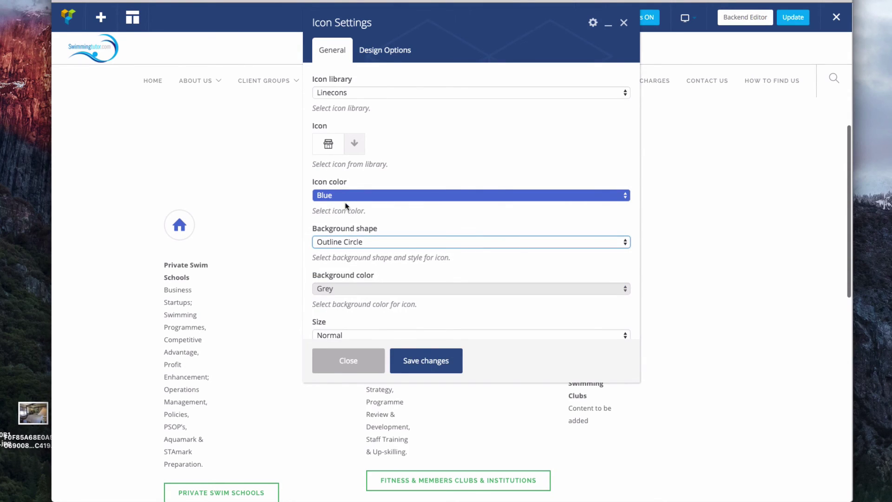
left_click(426, 361)
left_click(367, 368)
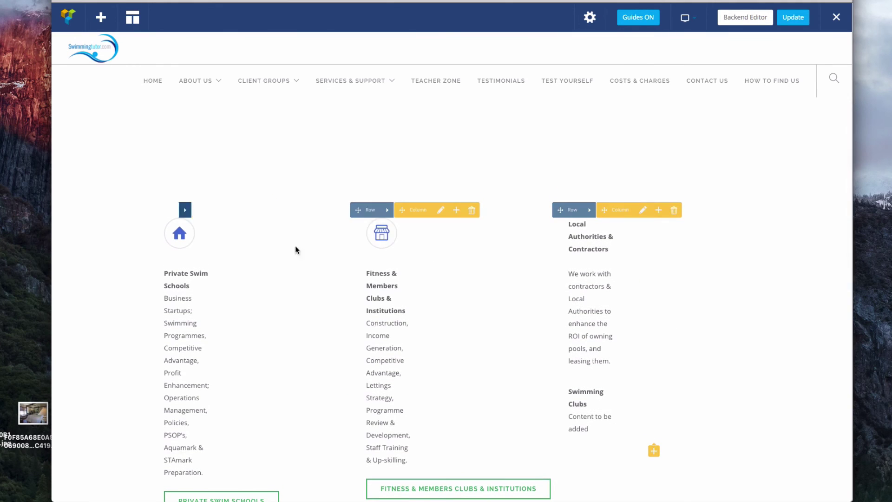
Update the Client Groups page and exit the frontend editor to review the icons on the live page.
scroll(715, 290, "down", 2)
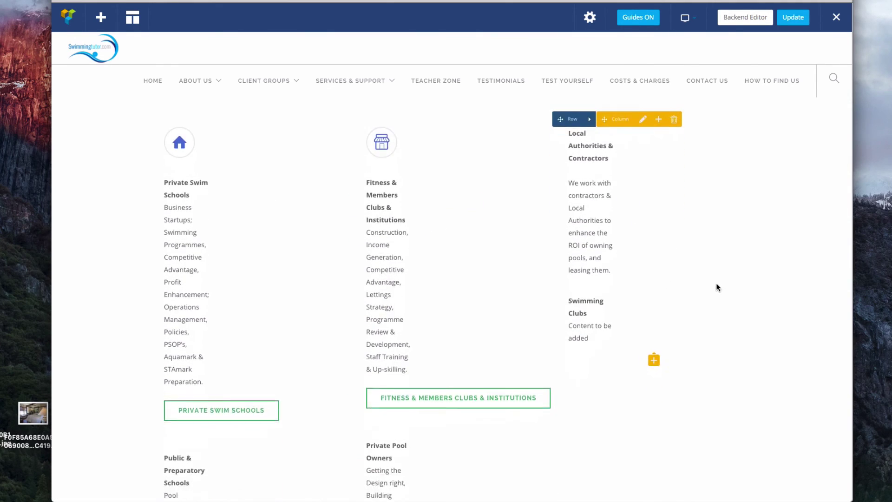
scroll(711, 281, "down", 2)
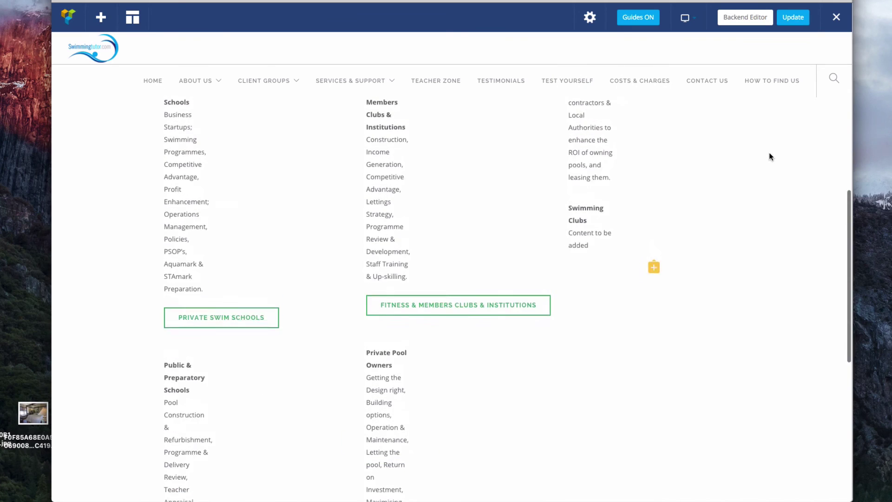
left_click(790, 20)
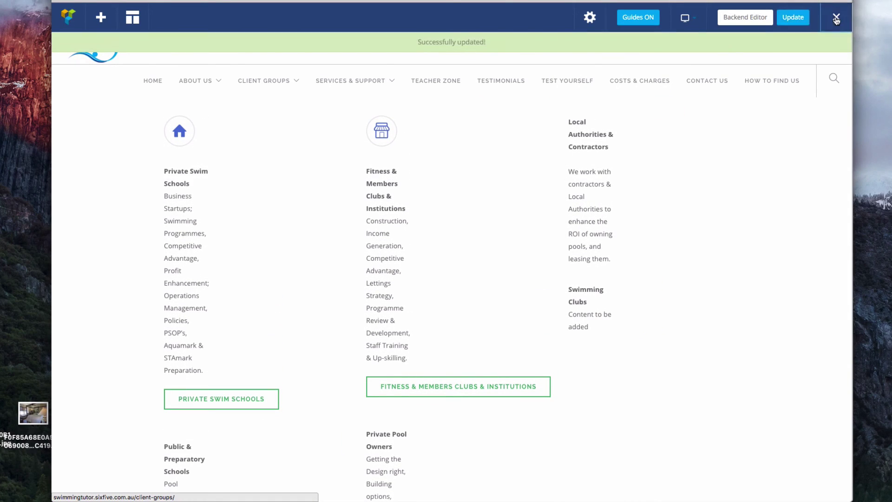
scroll(575, 221, "down", 5)
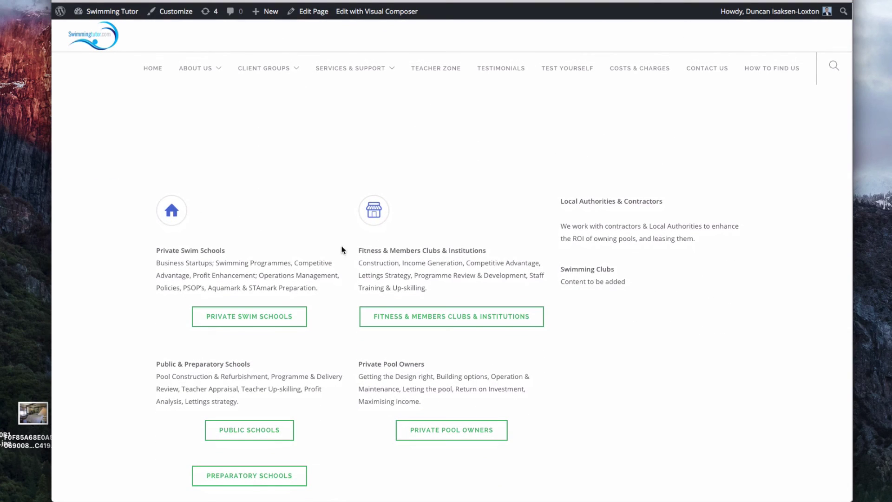
scroll(527, 274, "down", 1)
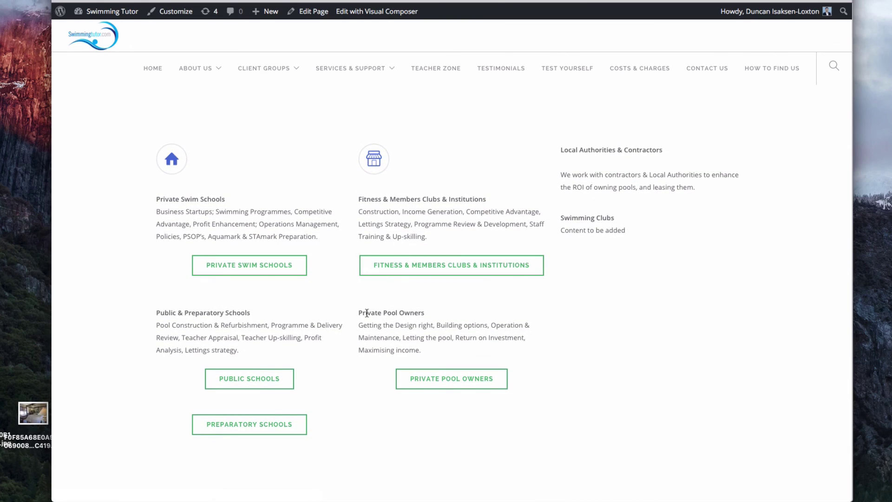
Reopen the Client Groups page in the Visual Composer frontend editor and check the layout settings of the icon columns' row.
scroll(583, 243, "up", 1)
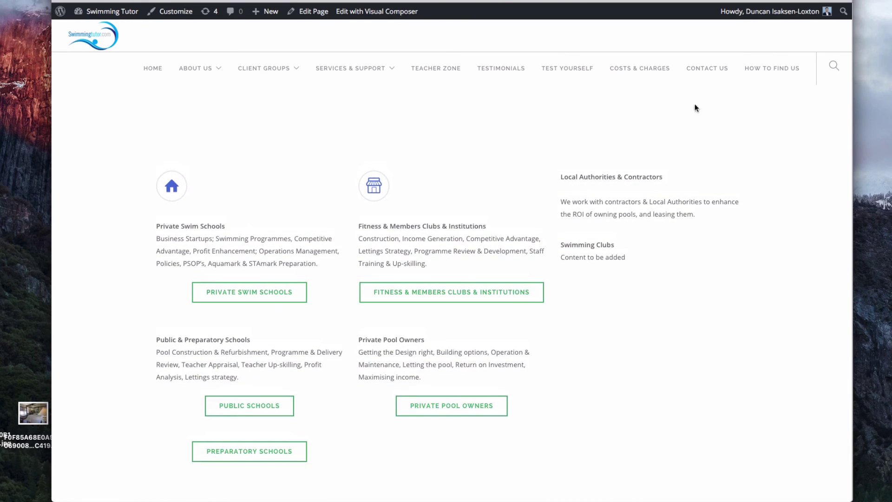
left_click(371, 13)
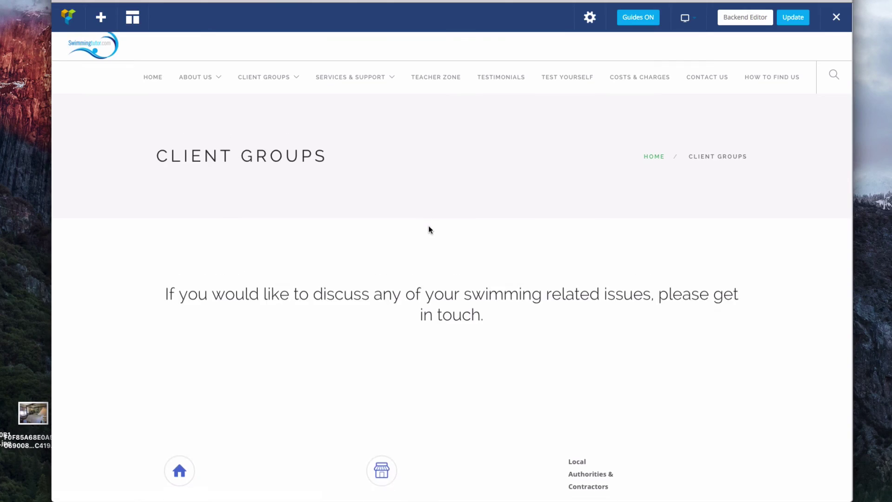
scroll(428, 228, "down", 5)
scroll(325, 195, "up", 1)
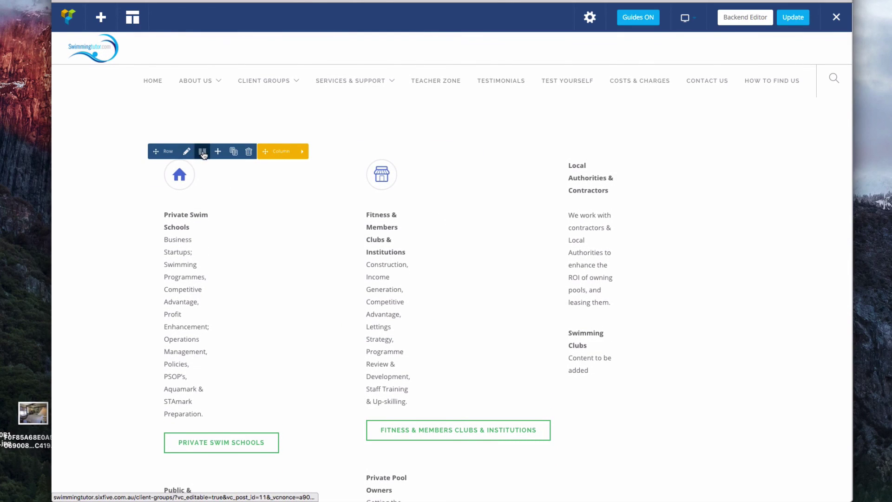
left_click(202, 152)
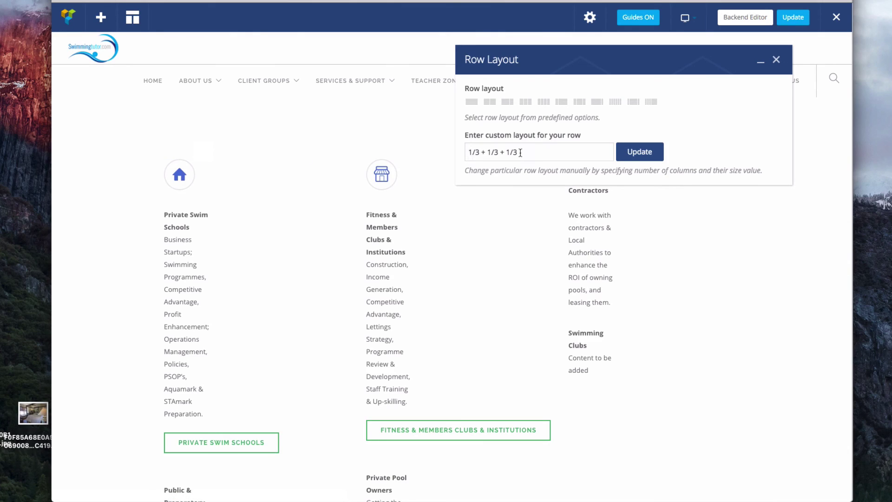
left_click(777, 62)
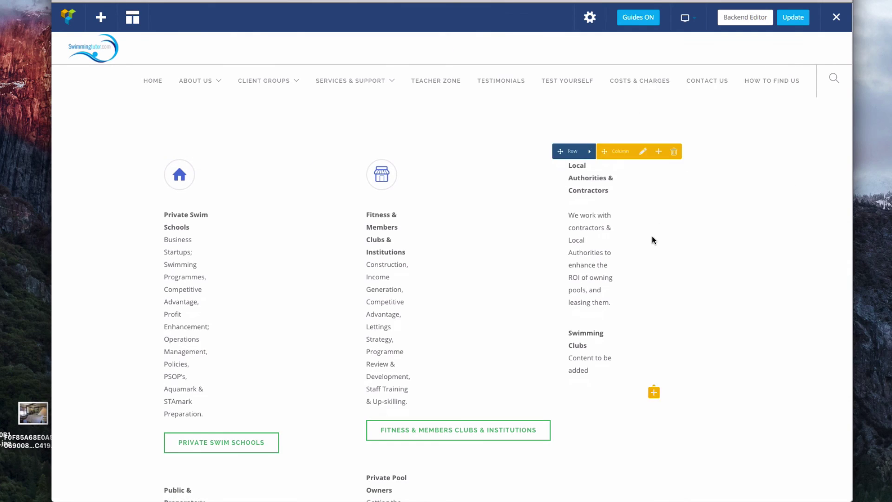
Move the Local Authorities & Contractors text block under the Private Pool Owners button and the Swimming Clubs block under the Preparatory Schools button.
scroll(651, 236, "down", 2)
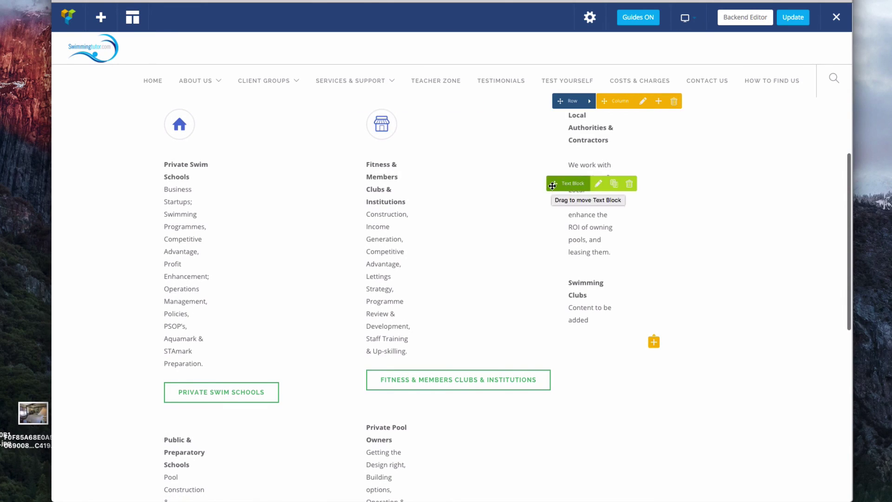
left_click_drag(553, 185, 378, 474)
scroll(592, 236, "up", 3)
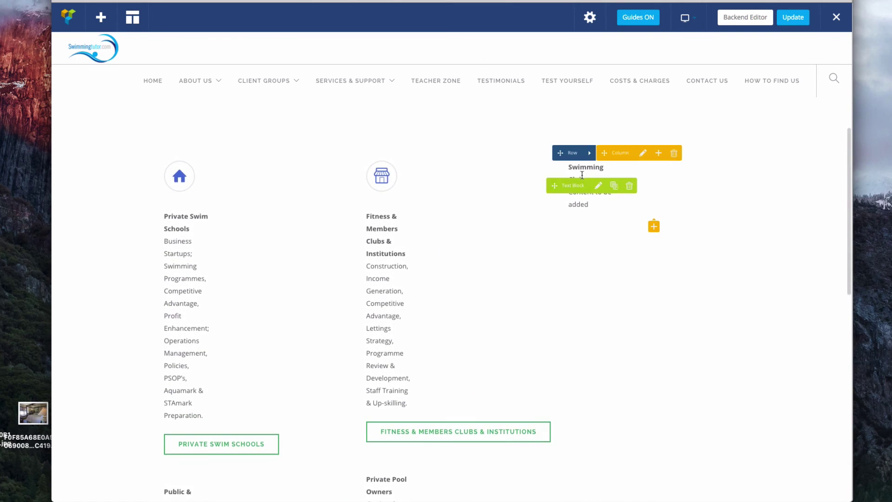
left_click_drag(555, 185, 188, 341)
scroll(342, 297, "up", 5)
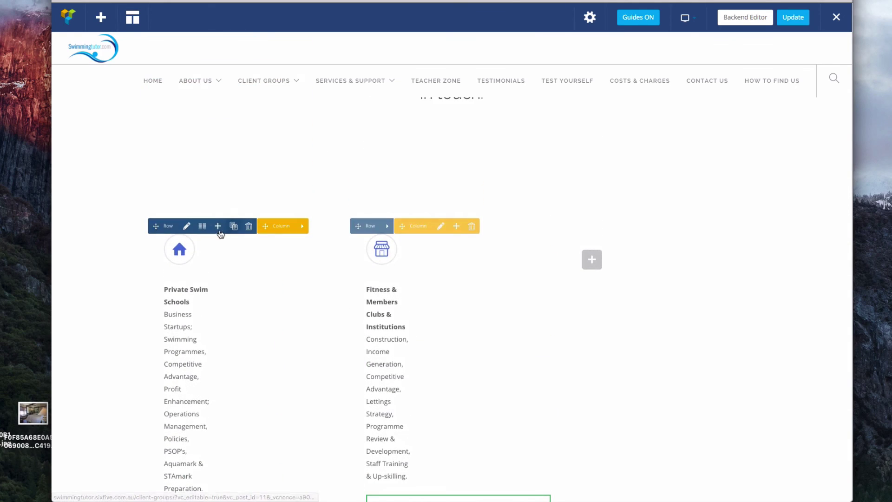
Change the layout of the row holding the icons to two equal columns, 1/2 + 1/2, and close the layout settings.
left_click(202, 226)
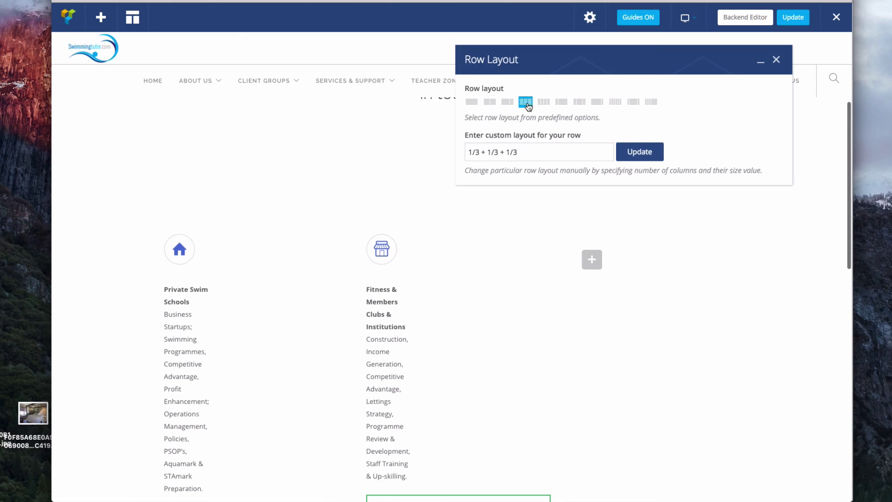
left_click(638, 158)
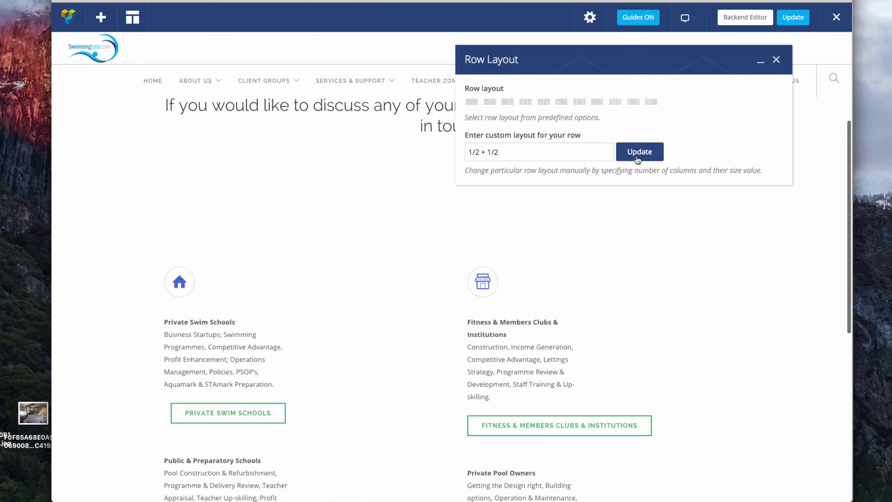
left_click(776, 59)
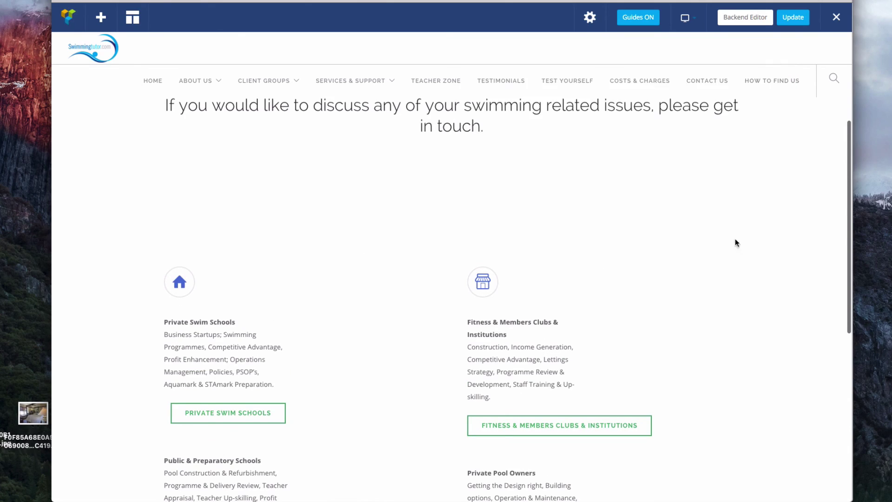
scroll(713, 268, "down", 7)
scroll(714, 272, "up", 6)
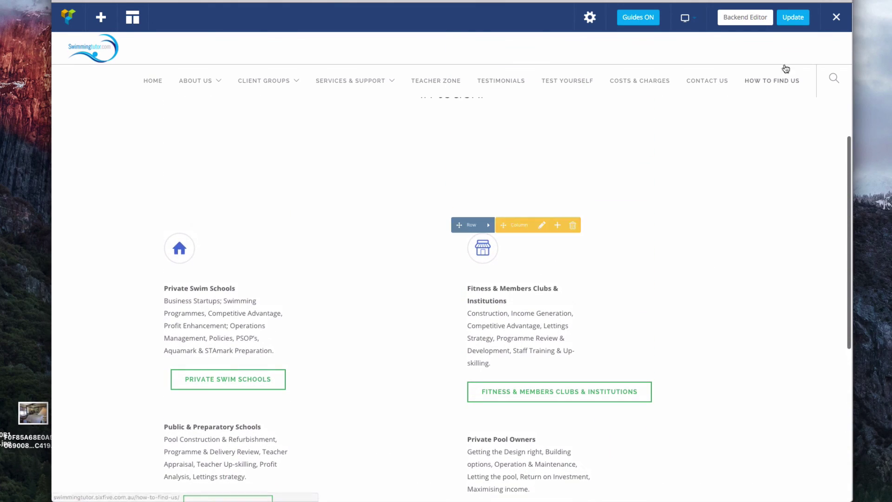
Update the Client Groups page and leave the frontend editor to review the two-column layout on the live page.
left_click(793, 18)
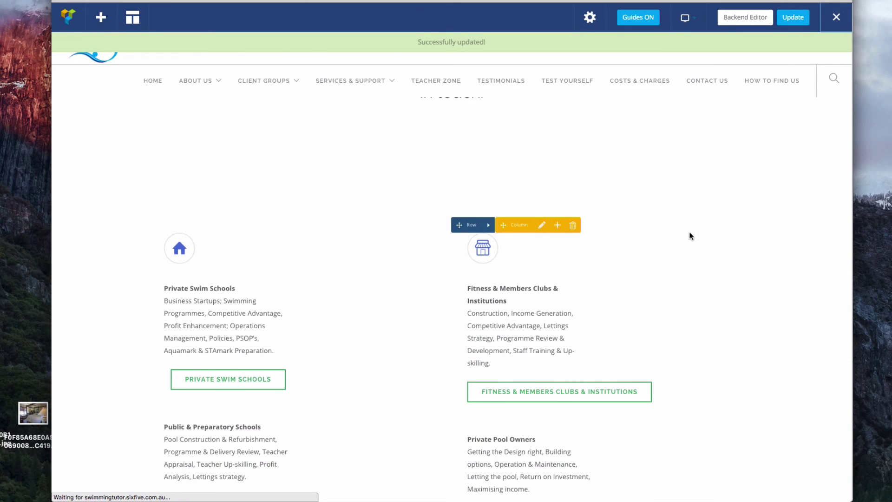
scroll(734, 236, "down", 1)
scroll(746, 237, "down", 5)
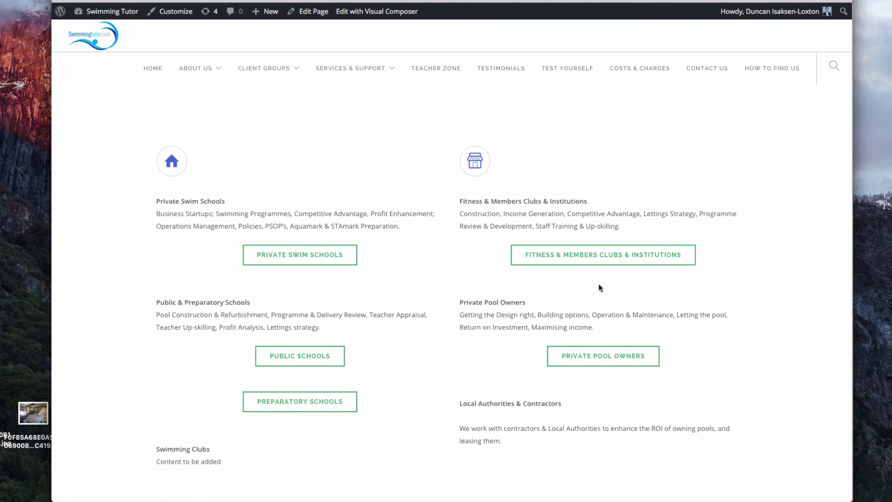
scroll(612, 285, "down", 1)
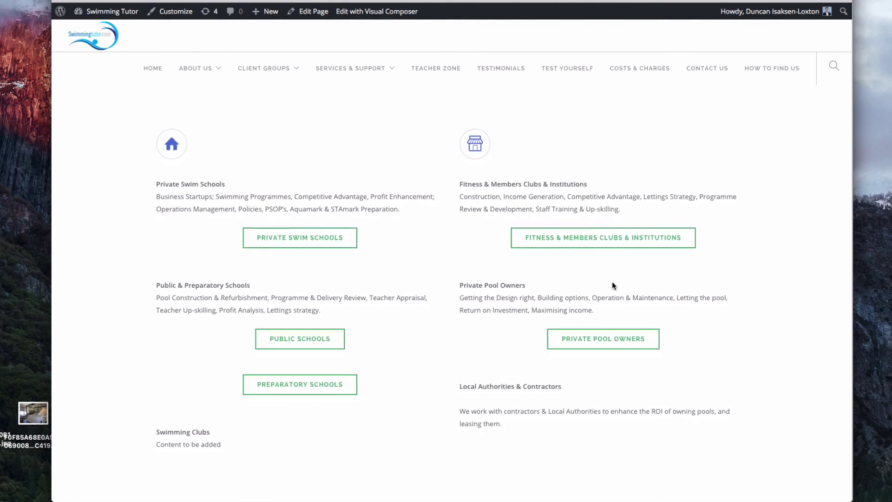